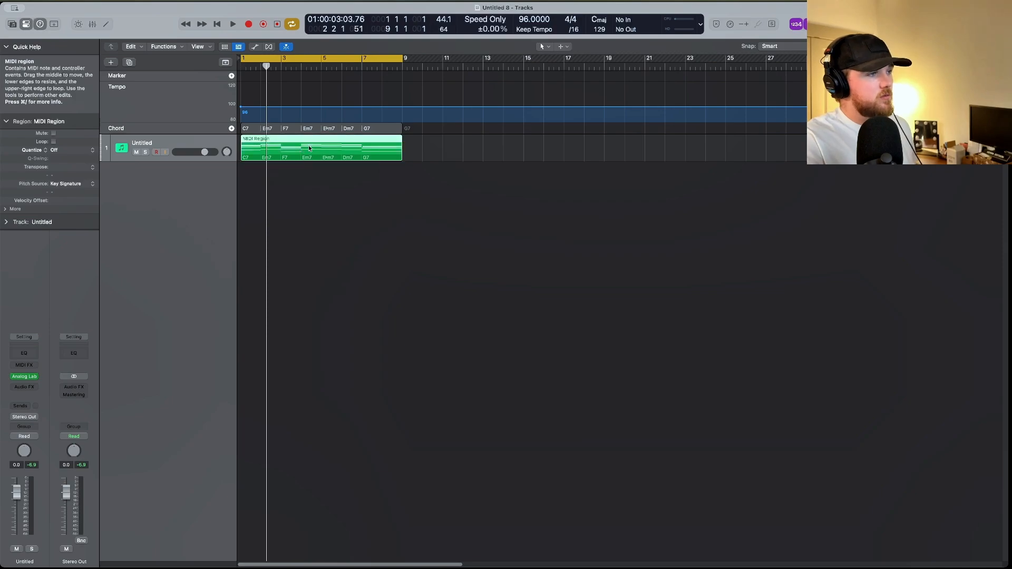
Replace the MIDI region on the Untitled track with one made from the chord track's progression
key("Delete")
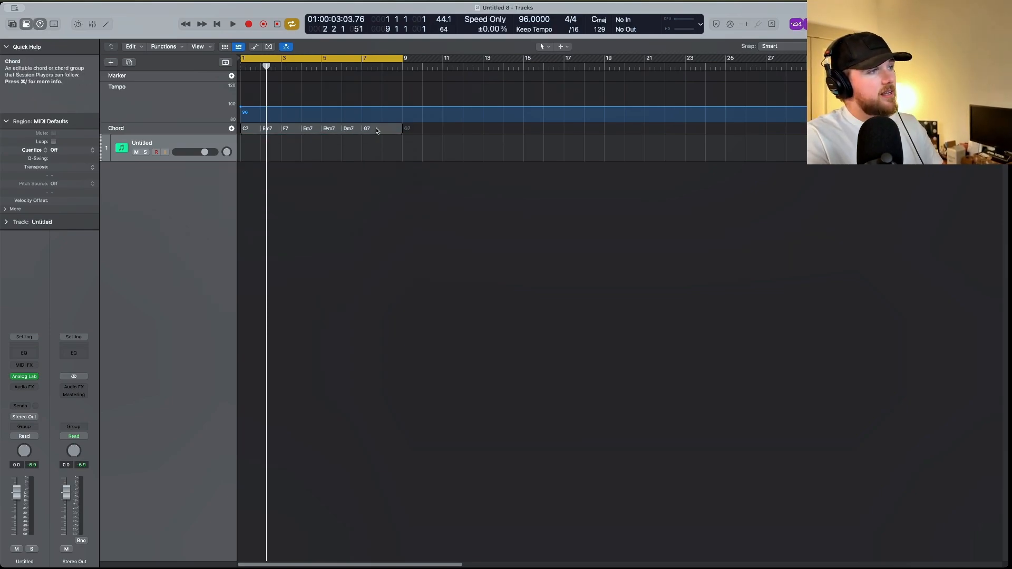
left_click_drag(302, 131, 310, 170)
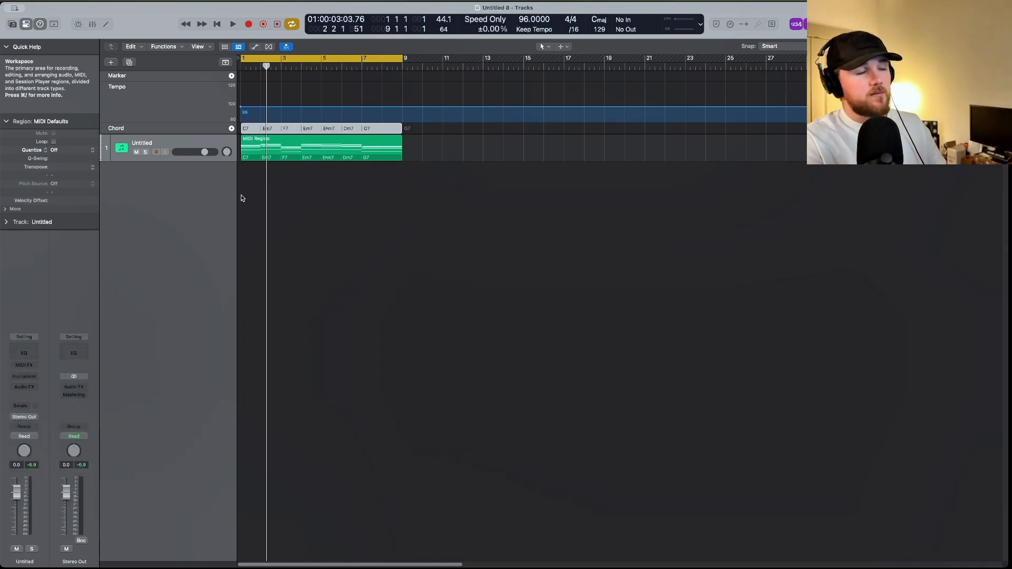
Load Analog Lab V as the instrument on the Untitled track and audition the chords with its Classic Jun Keys sound
left_click(23, 376)
left_click(117, 406)
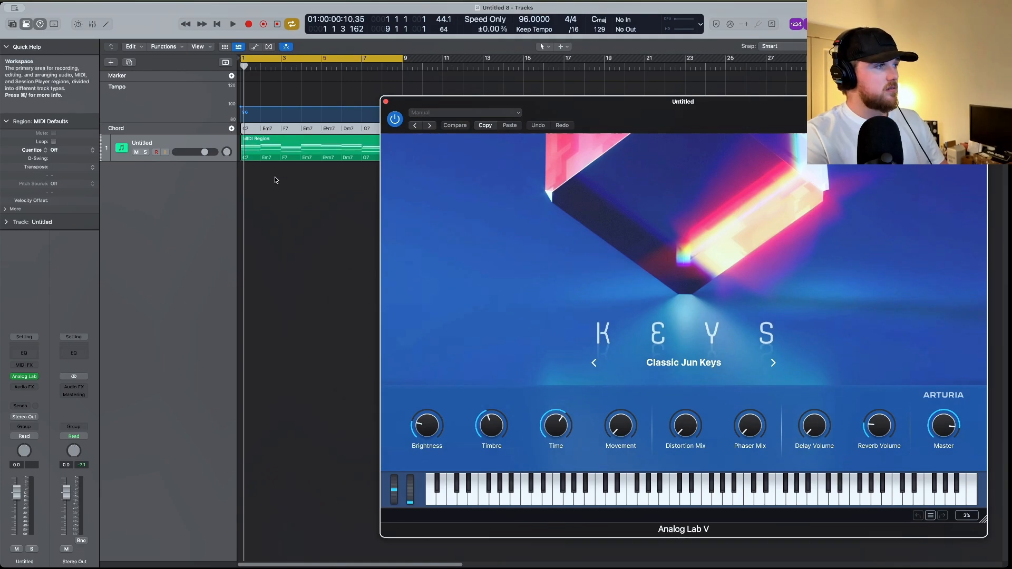
key("space")
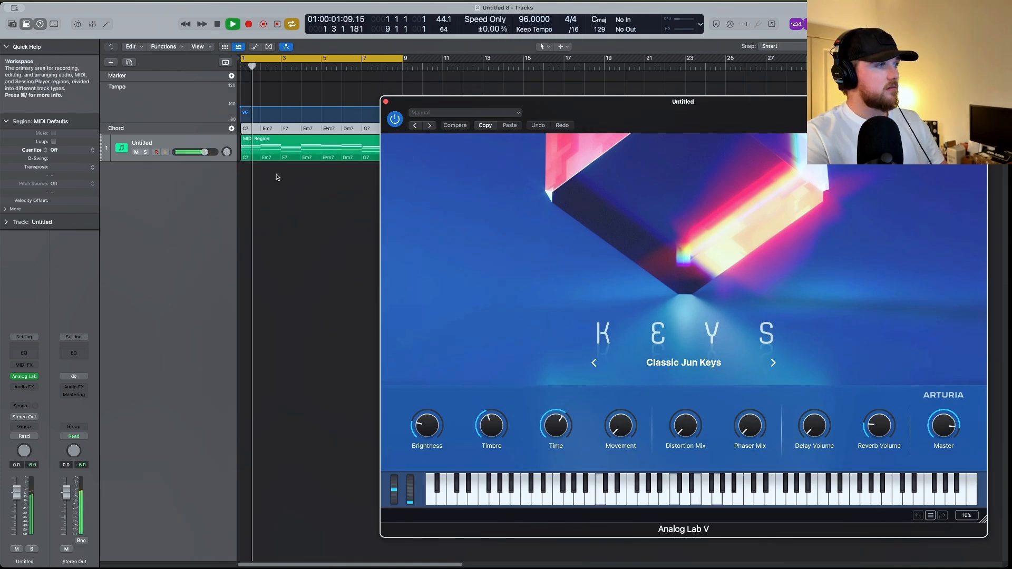
left_click_drag(466, 101, 372, 82)
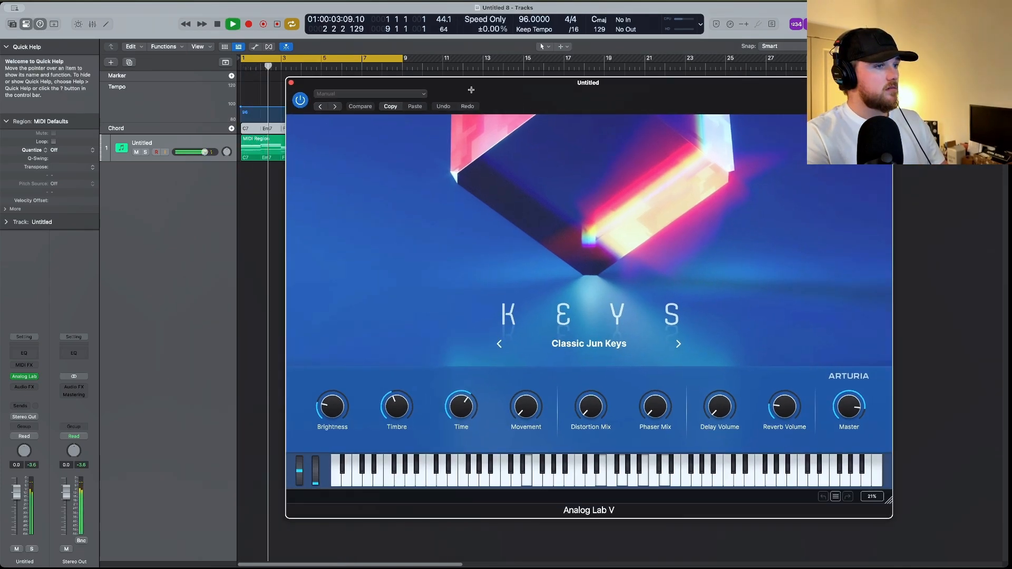
key("space")
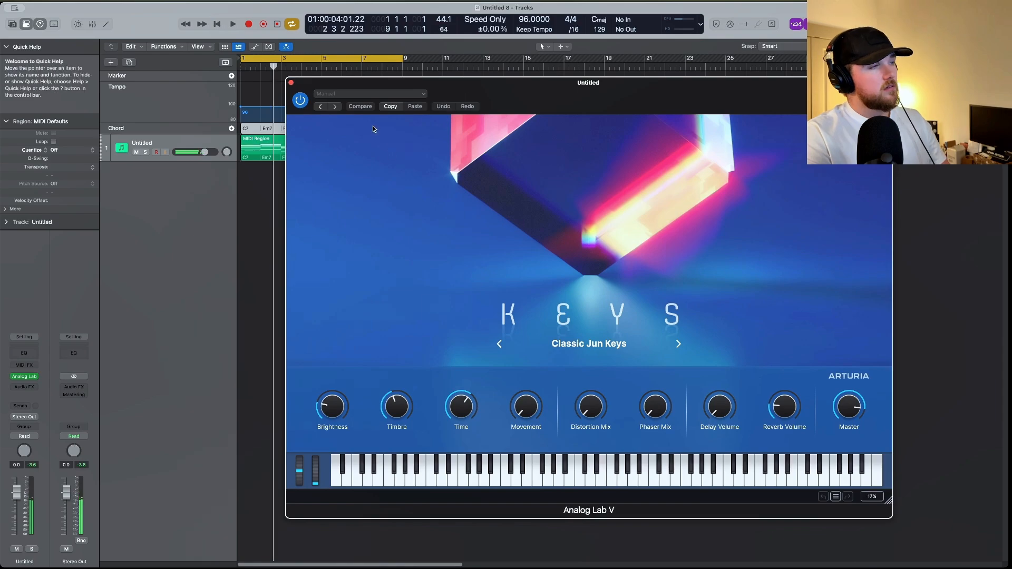
Load the Demacro preset from Analog Lab's liked presets and play the chords from the start
left_click(291, 83)
left_click(25, 378)
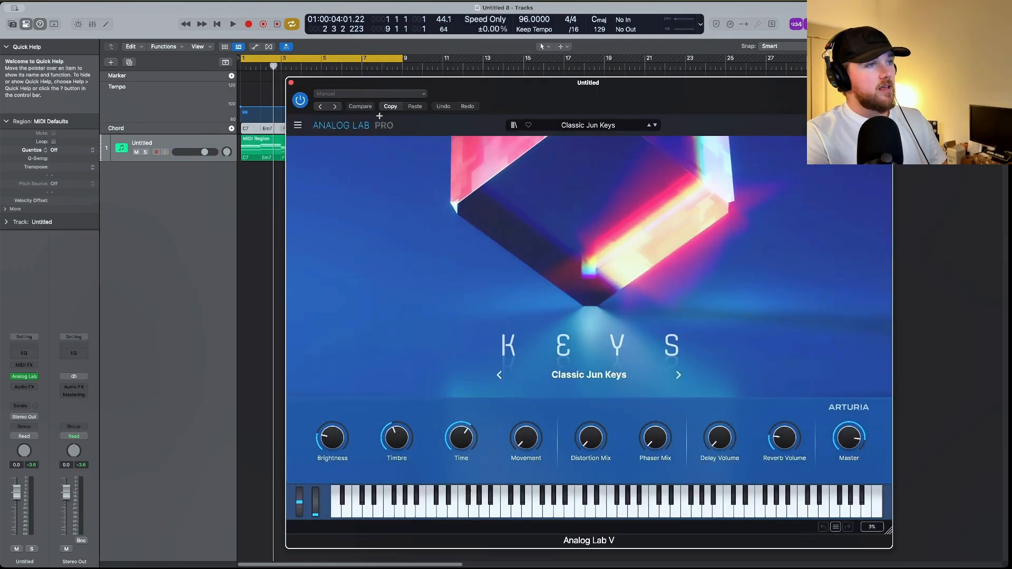
left_click(513, 125)
left_click(318, 229)
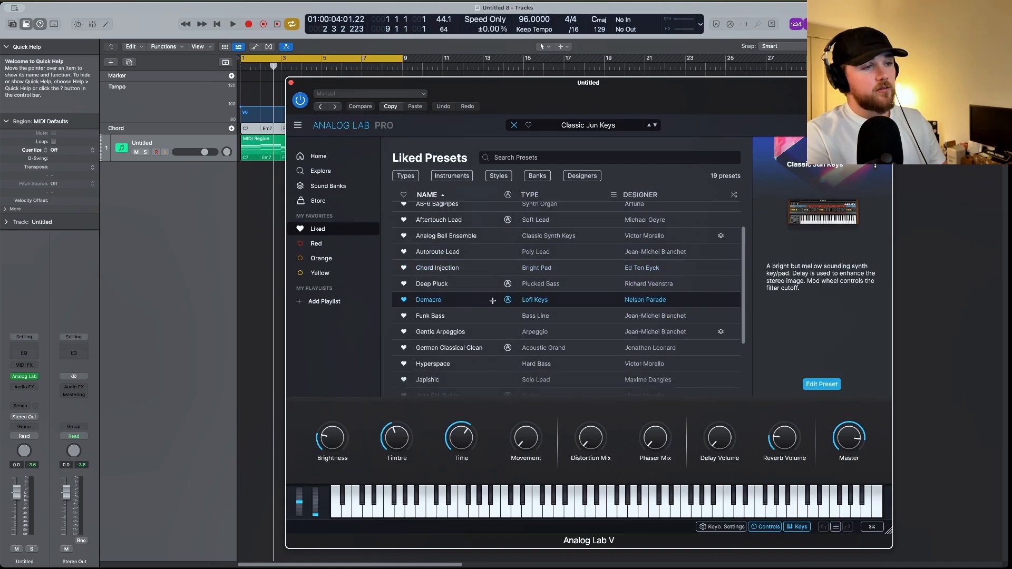
left_click(530, 300)
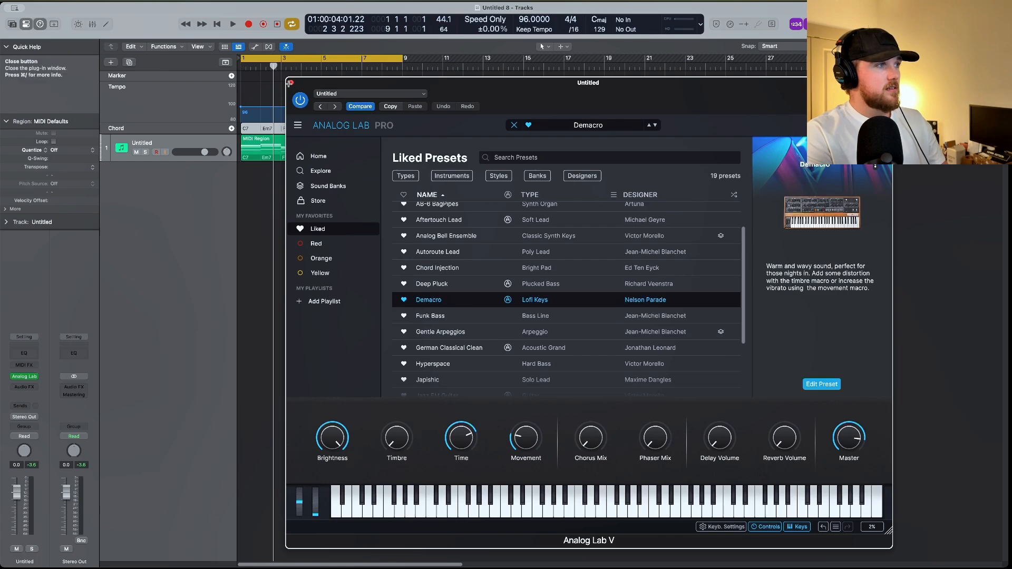
left_click(291, 84)
key("Return")
key("space")
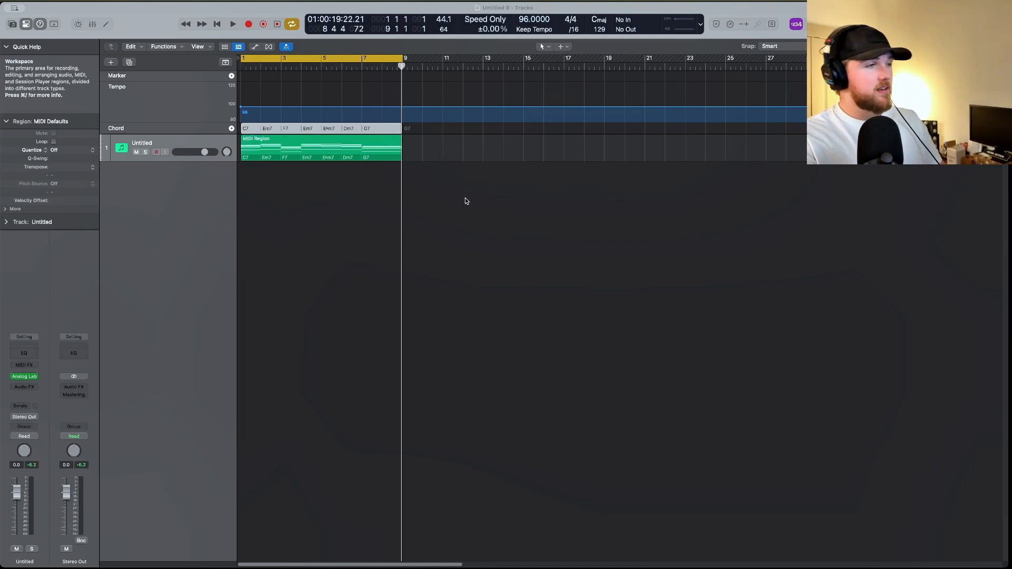
Add the SO_HU_96_perc_loop_tambo_verb loop on a second track at bar 1, set its volume to -10 dB and audition it
left_click(355, 226)
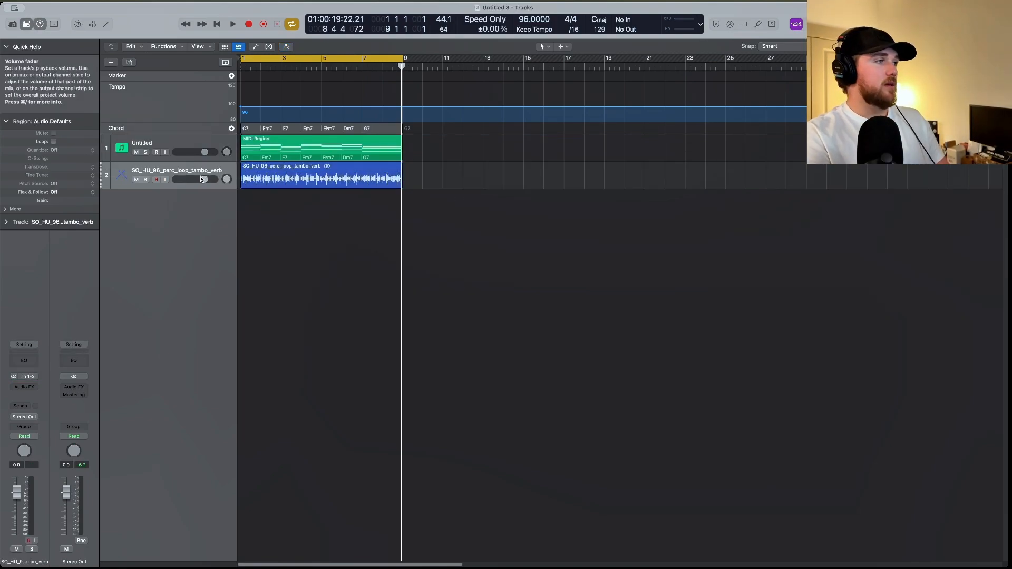
left_click_drag(204, 179, 191, 179)
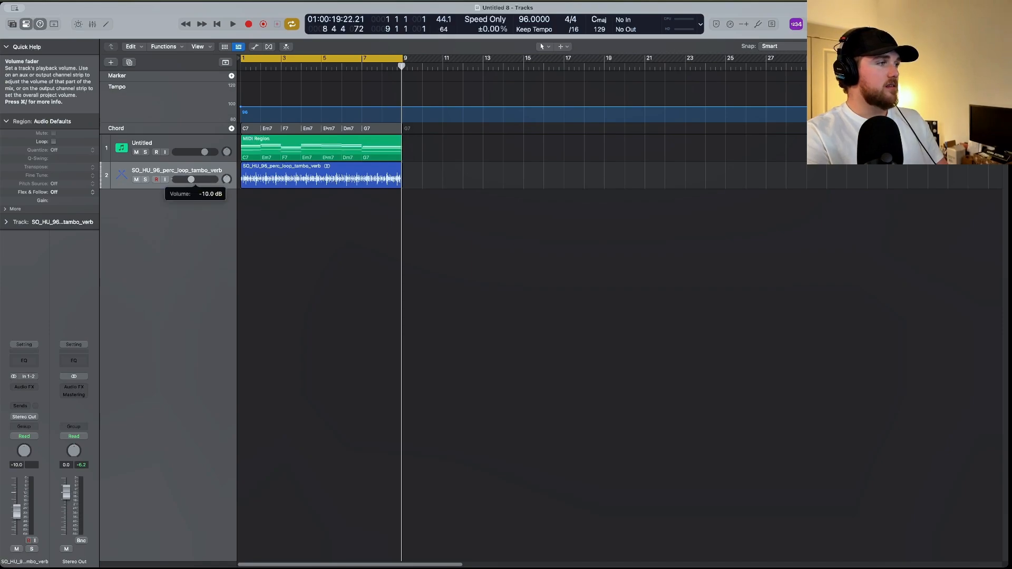
key("space")
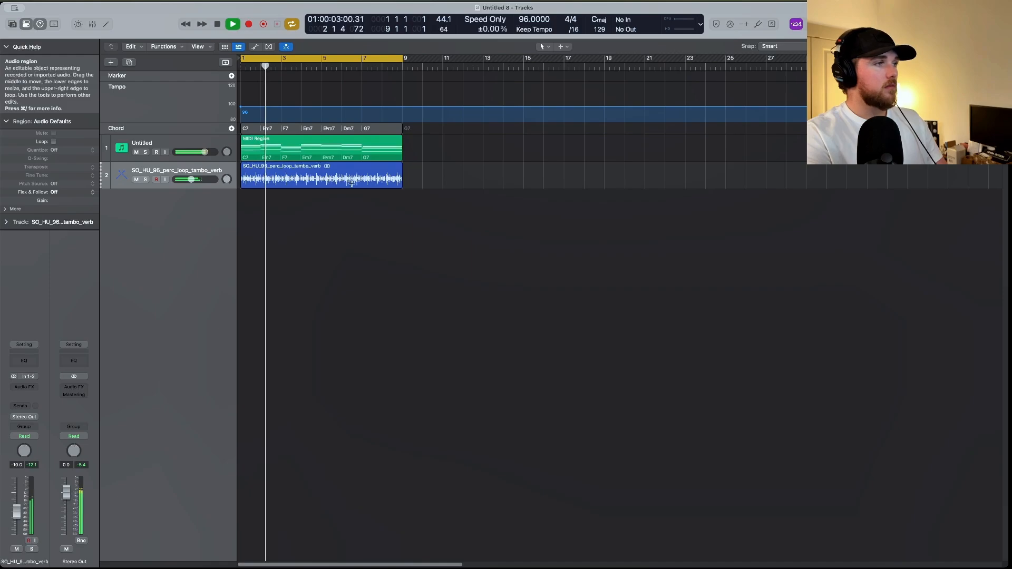
key("space")
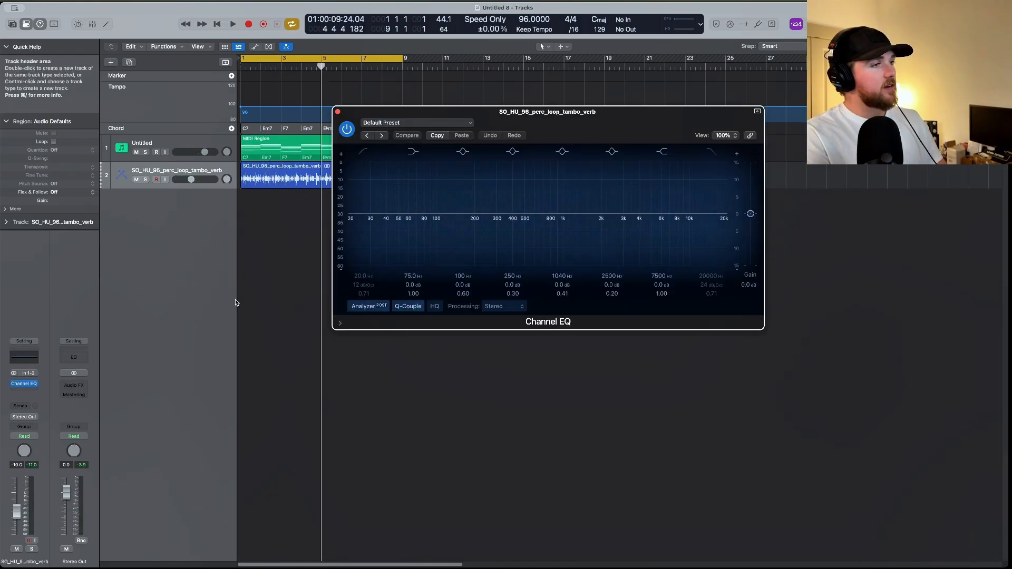
Insert a Channel EQ on the tambourine loop track with its low-cut and high-cut bands enabled
left_click_drag(510, 126, 494, 129)
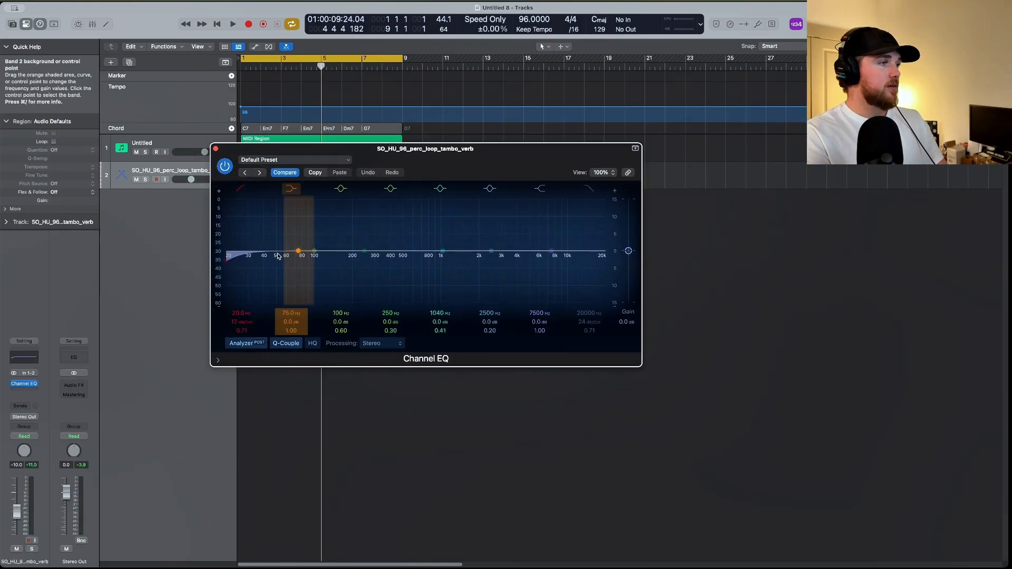
left_click_drag(279, 257, 372, 259)
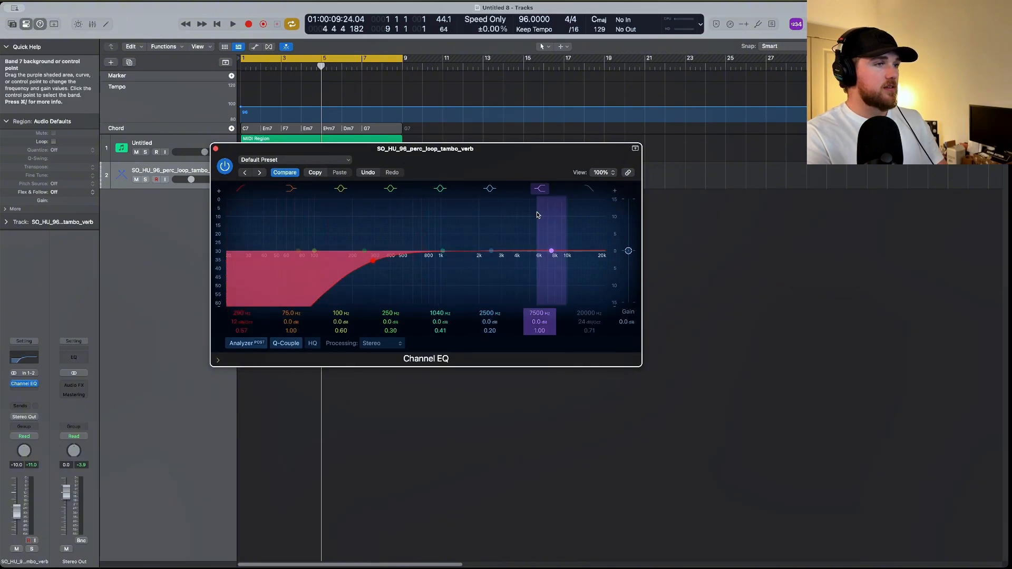
left_click(589, 188)
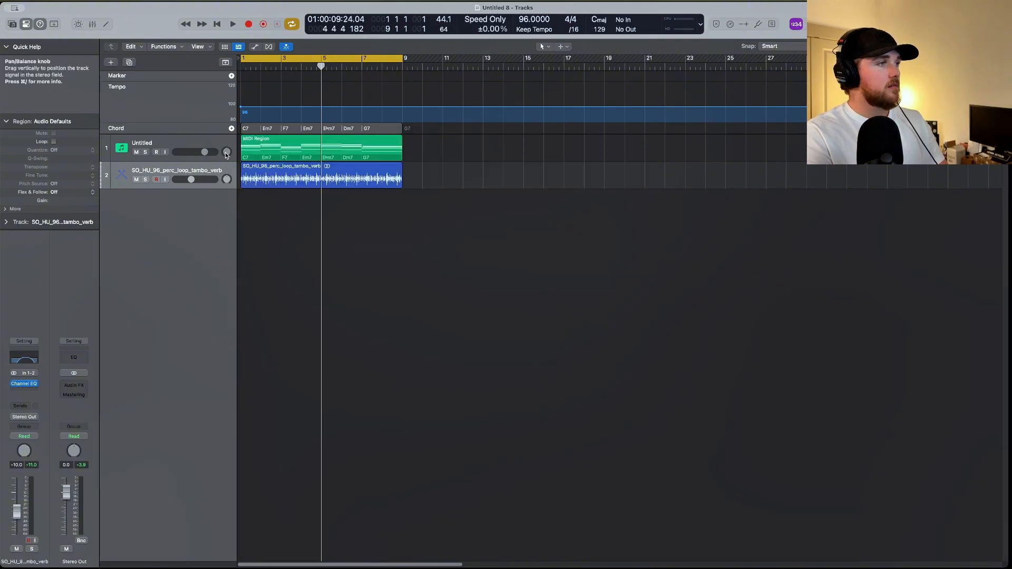
Raise the tambourine loop's EQ low cut to 2000 Hz while it is soloed, and audition it with the chords
key("space")
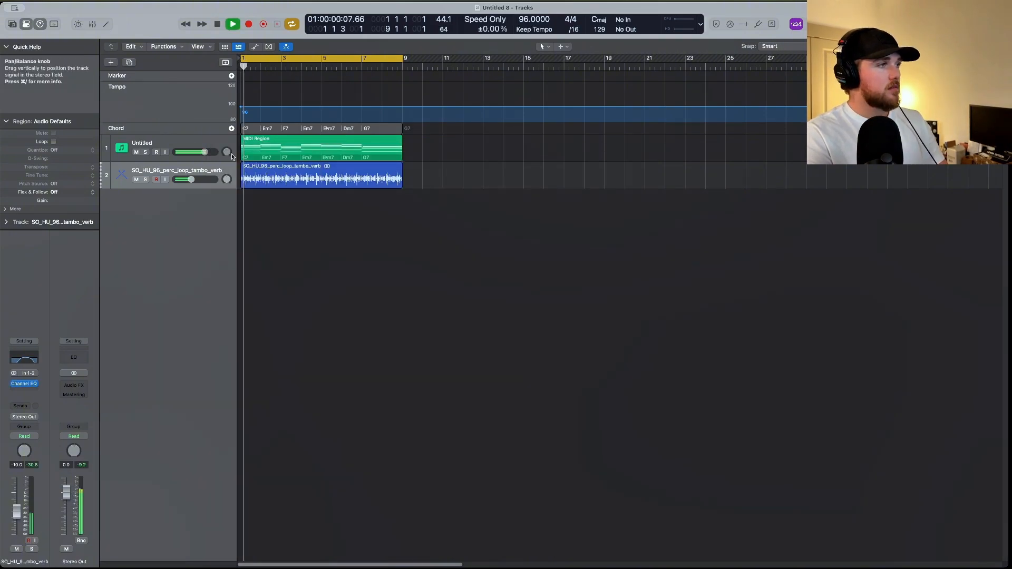
left_click(146, 179)
left_click(31, 353)
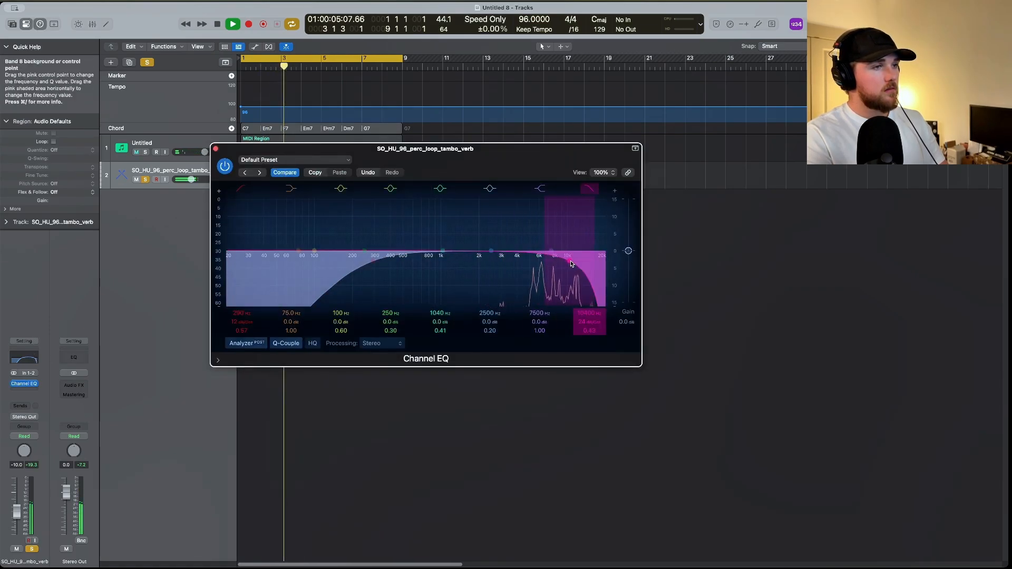
left_click_drag(374, 269, 477, 261)
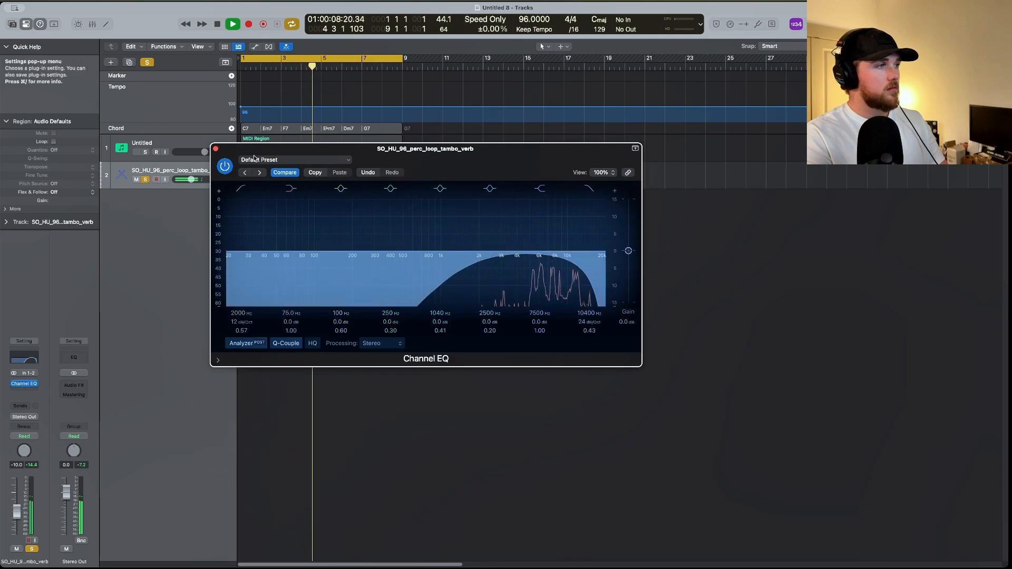
left_click(216, 148)
left_click(146, 179)
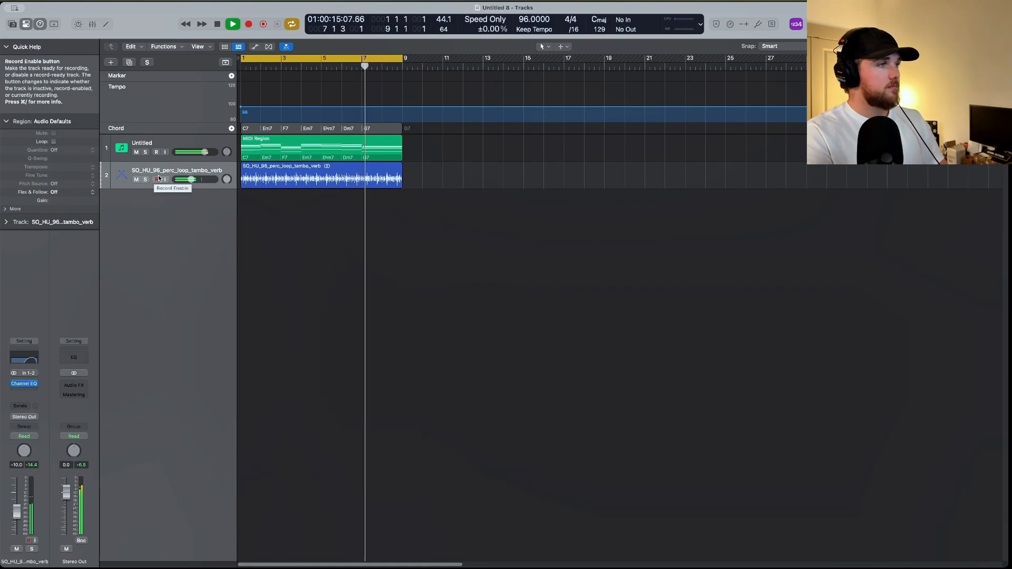
key("space")
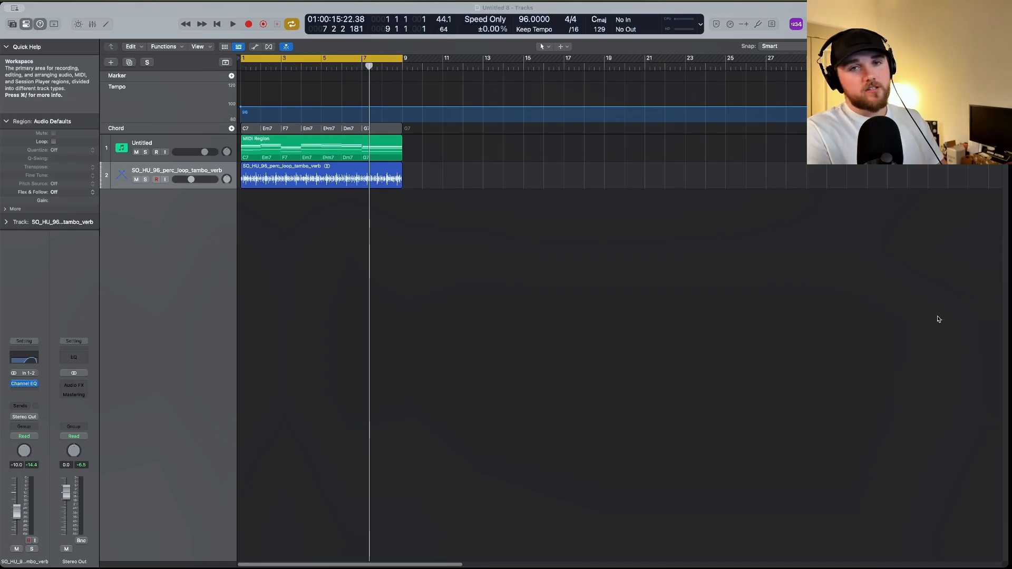
Add the SO_HU_96_drum_loop_dirtybreak_lofi loop on a third track at -2 dB and play the mix
left_click_drag(516, 237, 206, 210)
key("space")
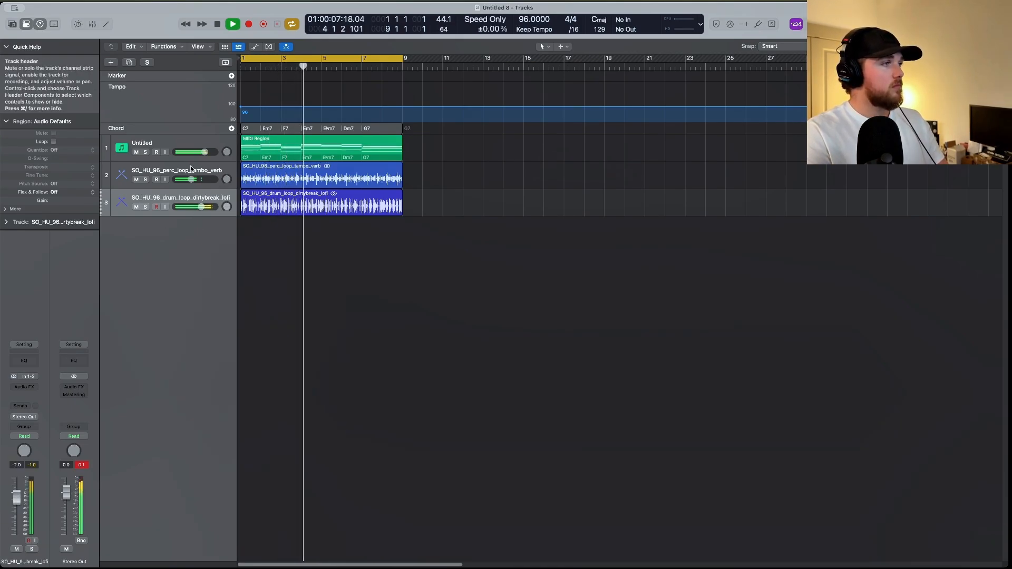
Lower the volume of all three tracks together by 1 dB, bringing the drum loop to -3 dB, and play the mix
left_click(204, 159)
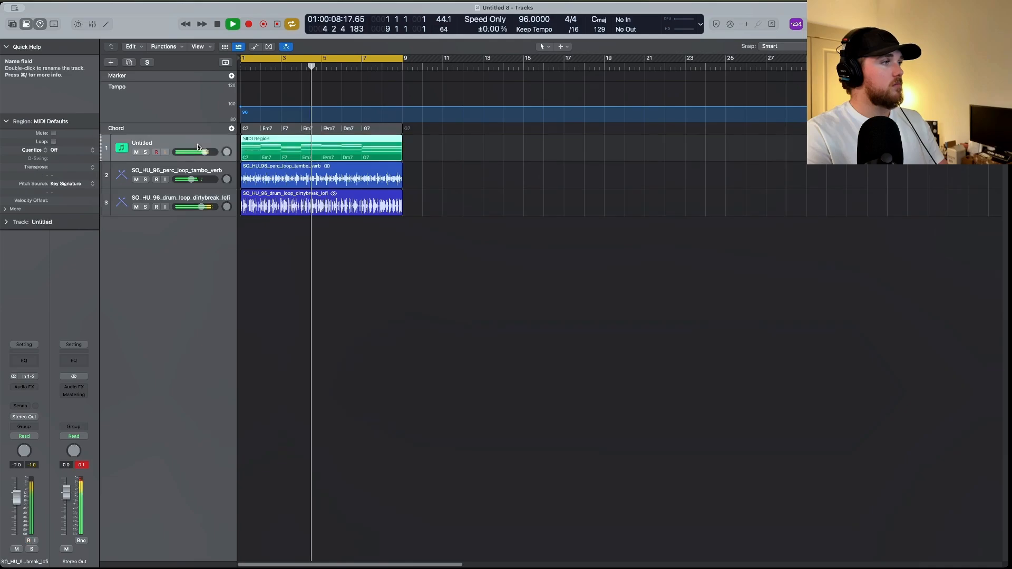
left_click(205, 200, "shift")
left_click_drag(201, 207, 199, 207)
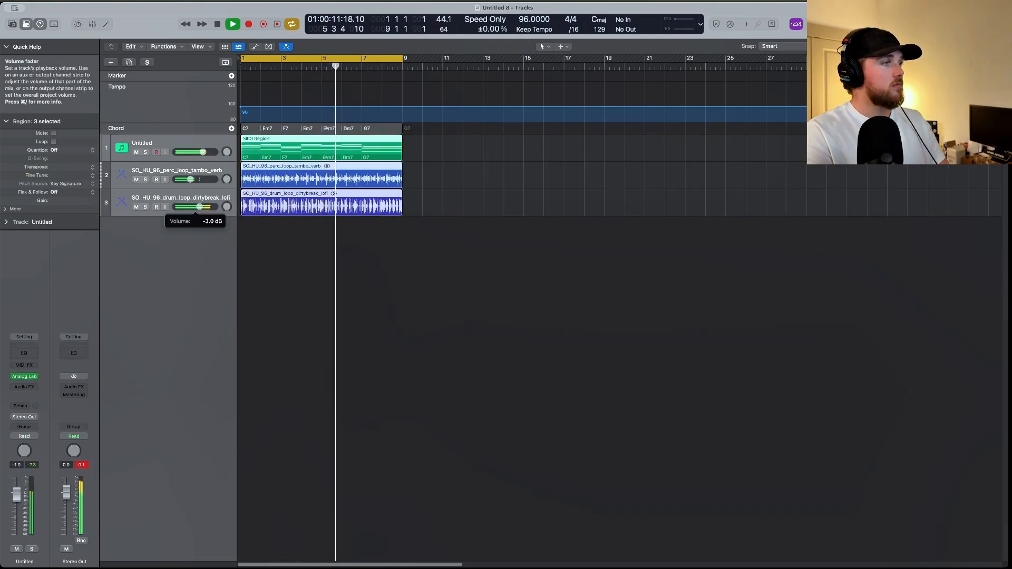
left_click(396, 227)
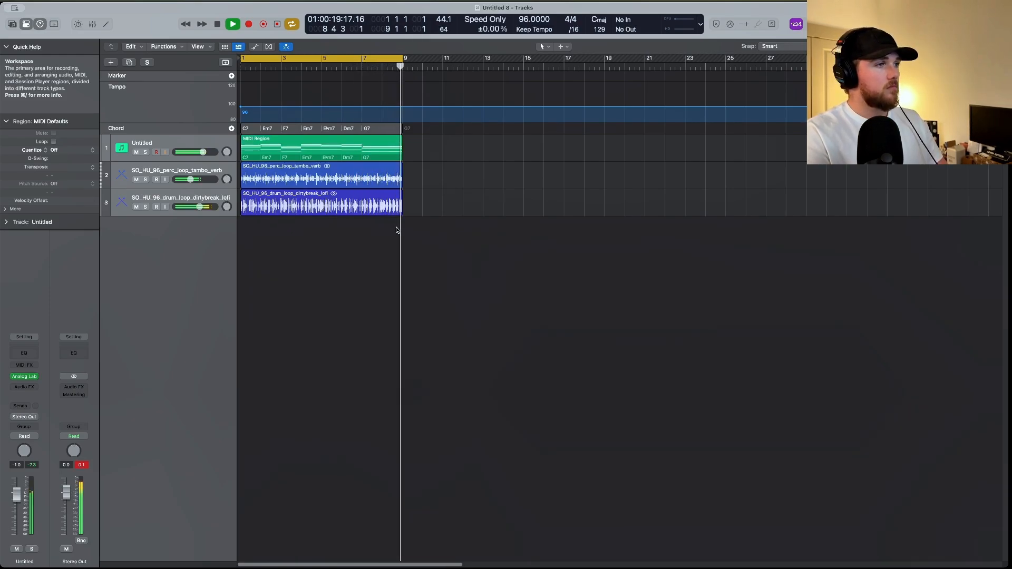
key("space")
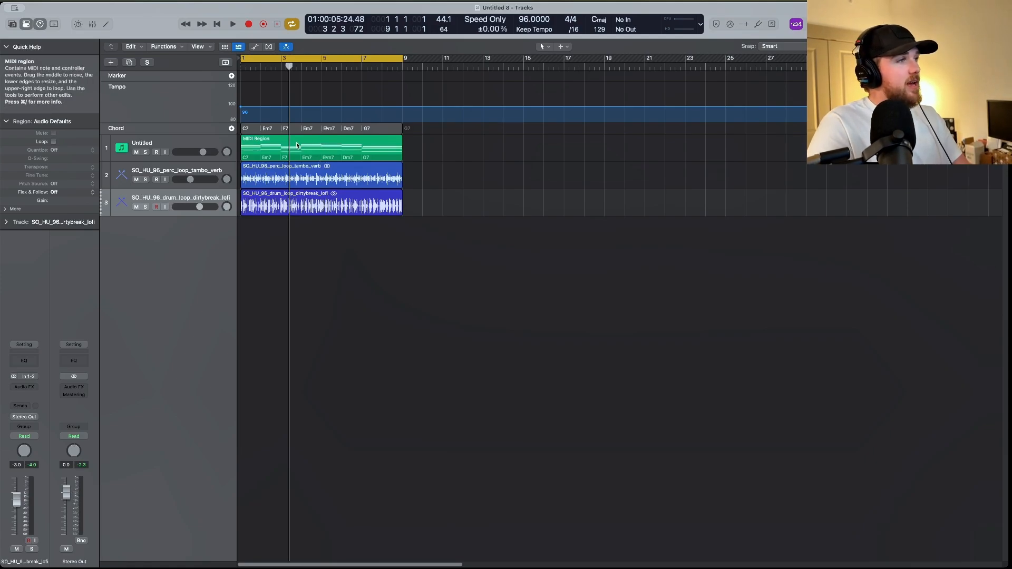
Copy the chord MIDI region onto a new Analog Lab track below the drum loop and filter its presets by Arpeggio
left_click_drag(296, 143, 298, 230)
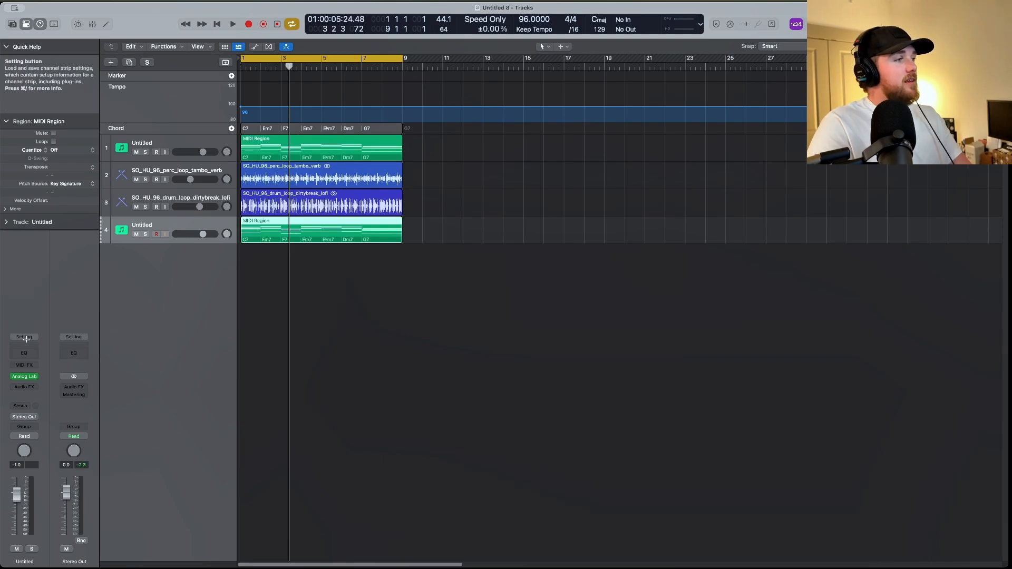
left_click(25, 376)
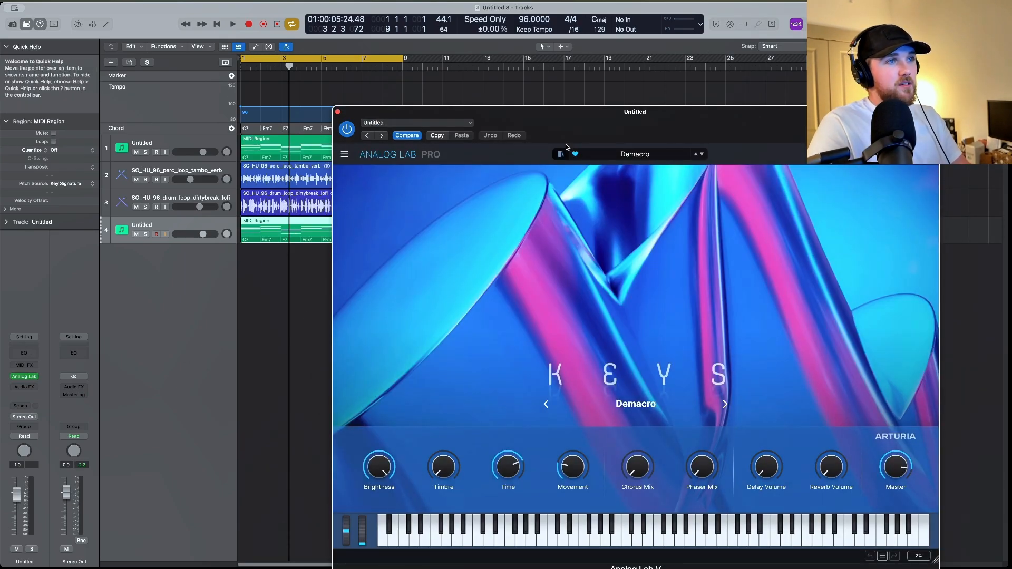
left_click_drag(568, 135, 539, 87)
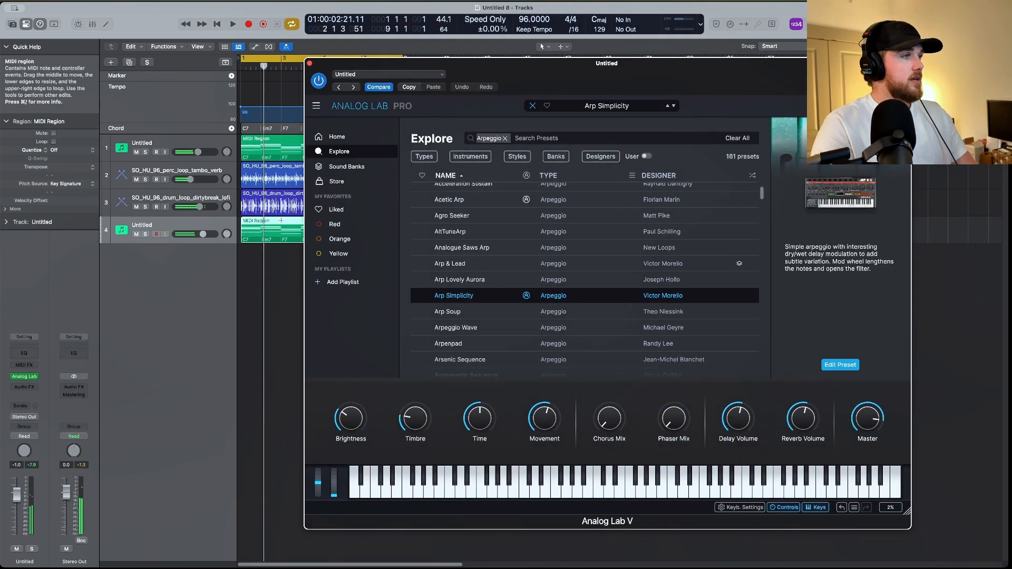
Load the Bouncing Colors arpeggio preset on the fourth track, mark it as liked and audition it with the mix
double_click(262, 232)
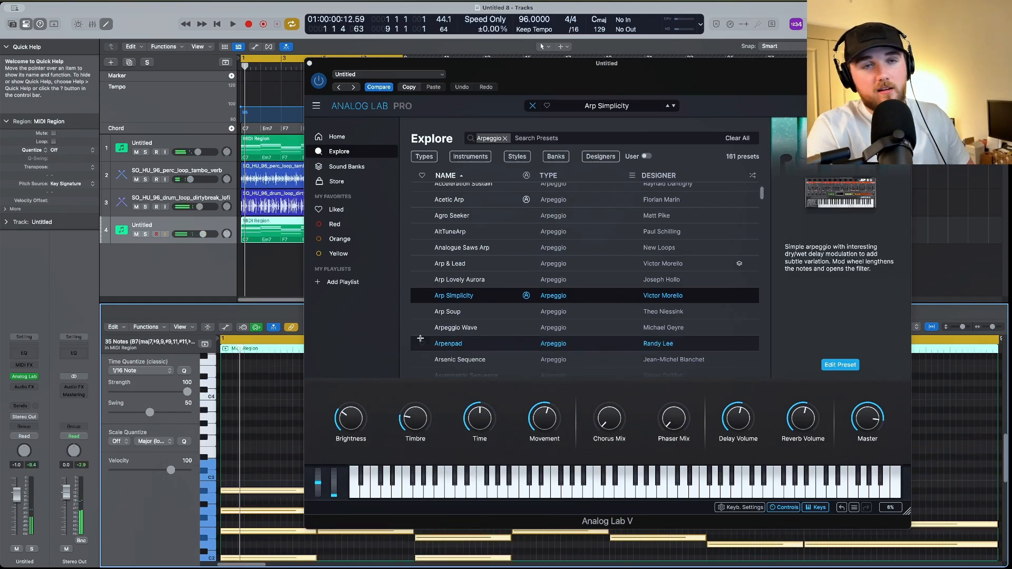
key("space")
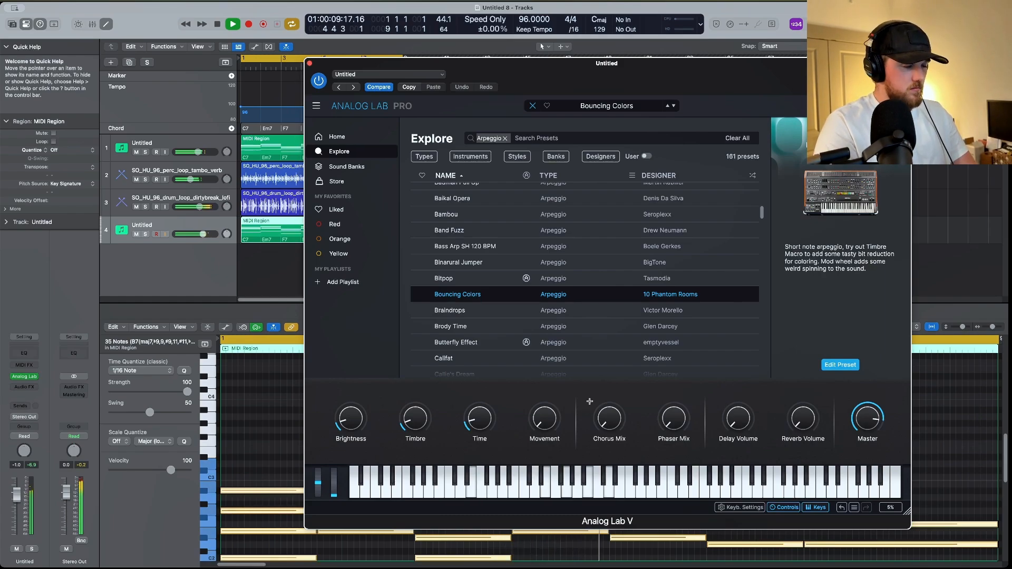
key("space")
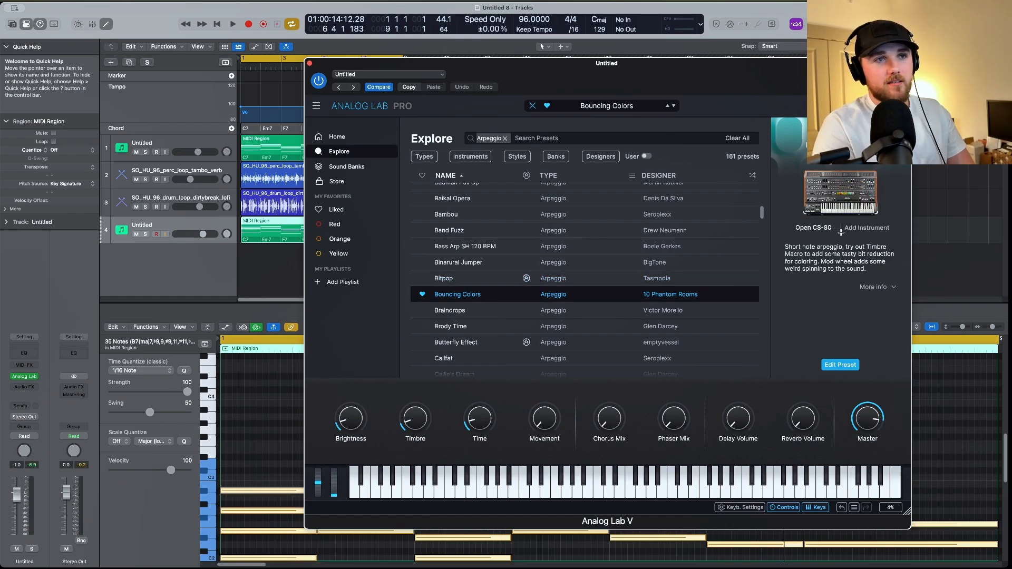
key("super+w")
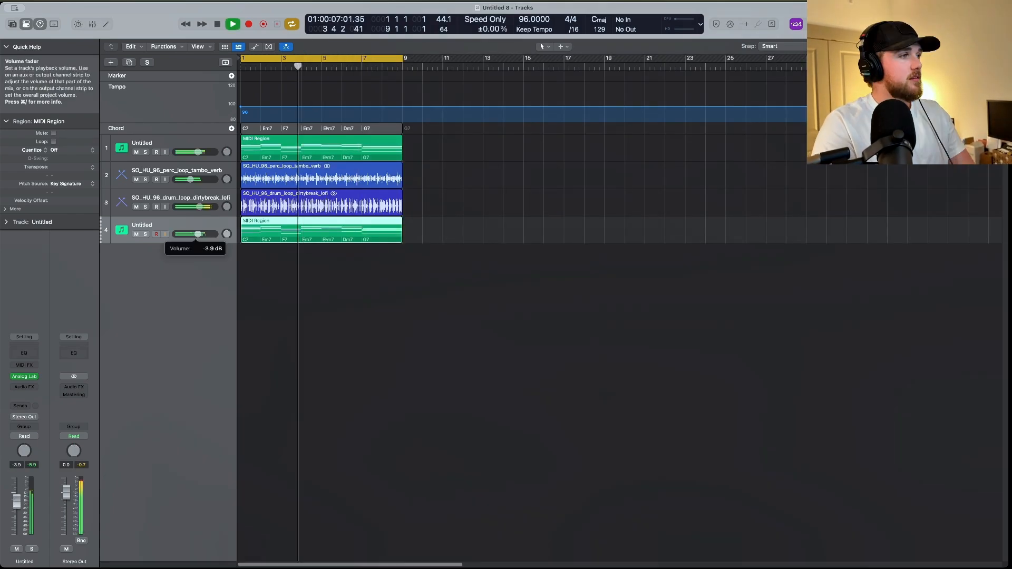
Set the arpeggio track's volume to -4 dB while the mix plays
left_click_drag(193, 233, 191, 233)
key("space")
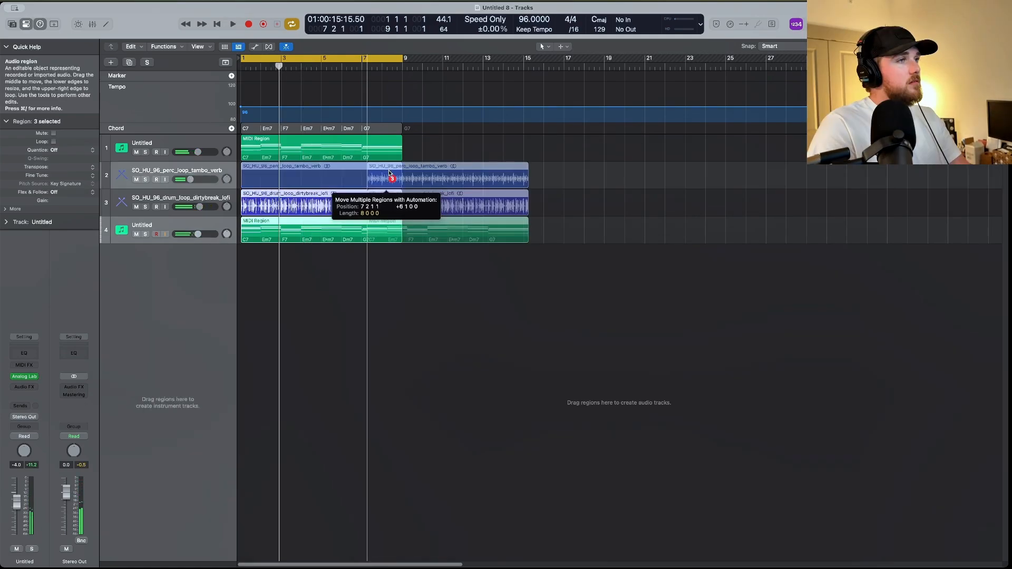
Move the percussion, drum and arpeggio regions to start at bar 9 and play the transition from the keys intro
left_click_drag(393, 176, 426, 175)
key("space")
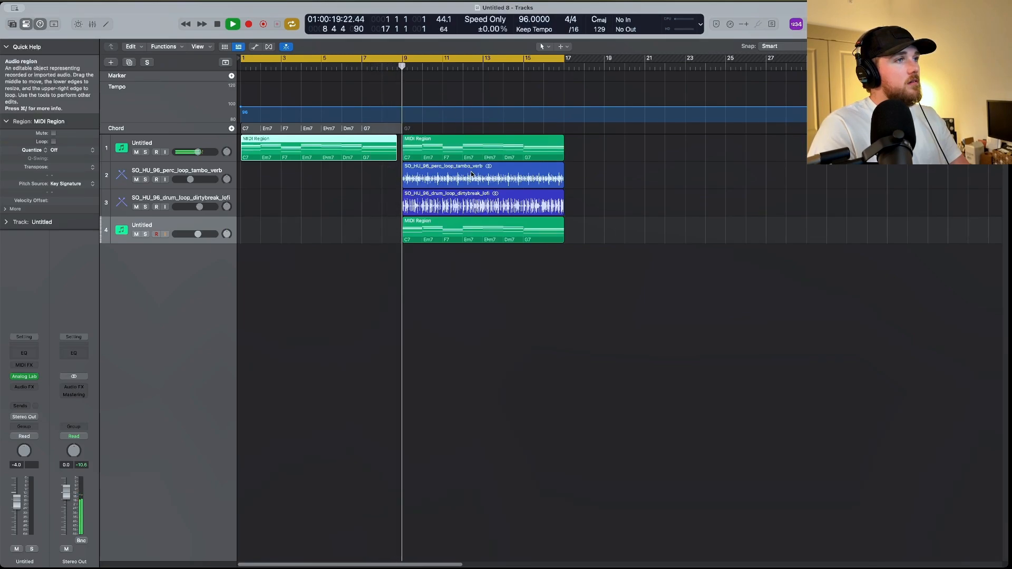
key("space")
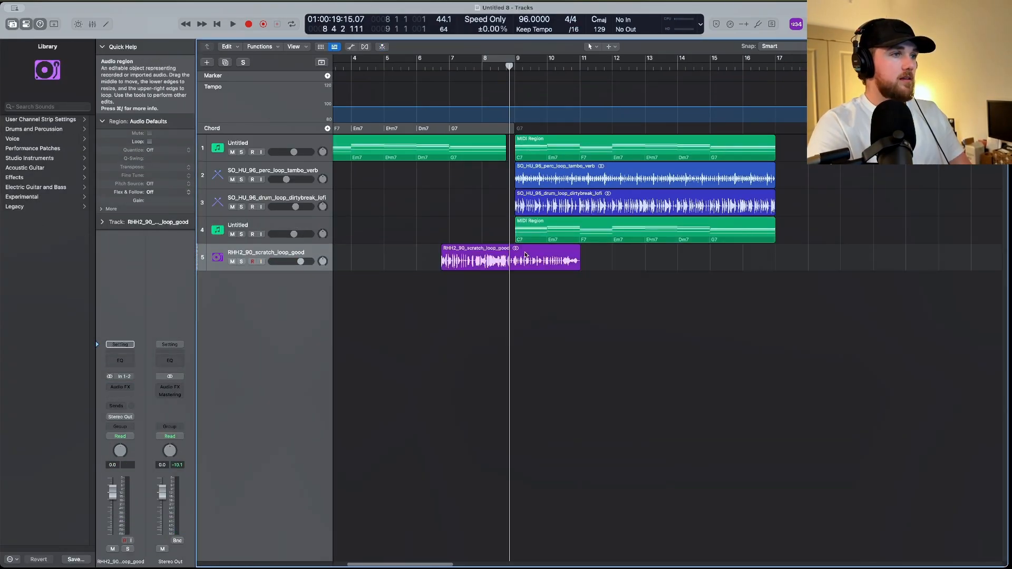
Enable Polyphonic (Auto) Flex on the scratch loop track, start its region about half a bar before bar 9, and play it
left_click_drag(526, 255, 549, 252)
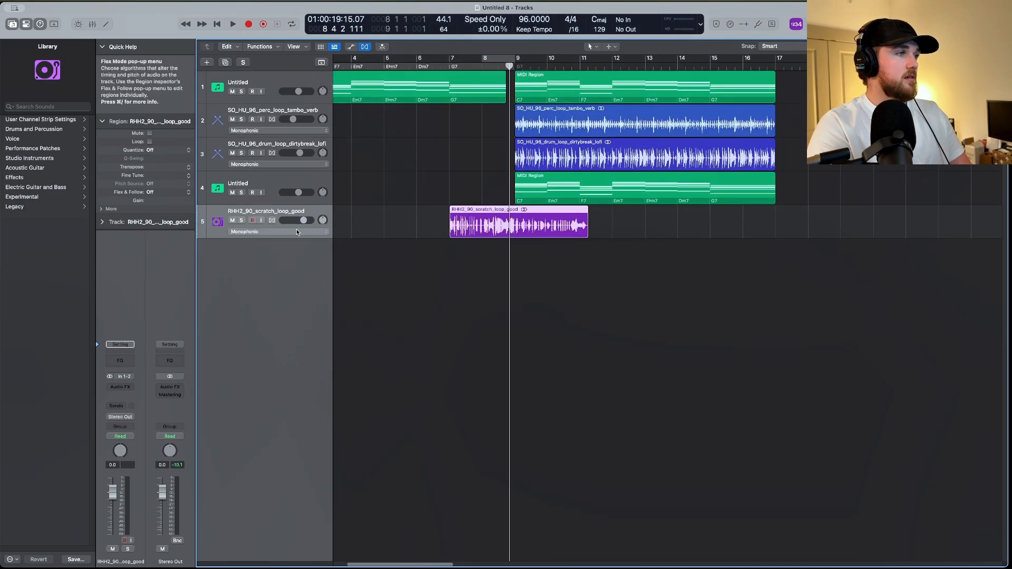
left_click(272, 221)
left_click_drag(472, 211, 521, 211)
key("comma")
key("space")
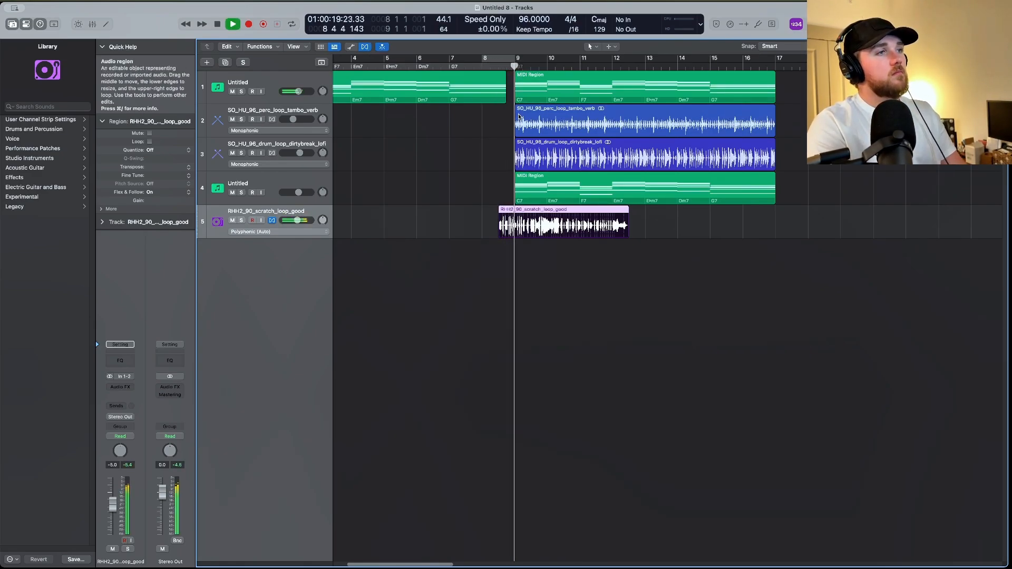
Stop playback and trim the end of the scratch loop region to just past bar 9
key("space")
left_click_drag(627, 227, 516, 232)
left_click_drag(516, 231, 518, 232)
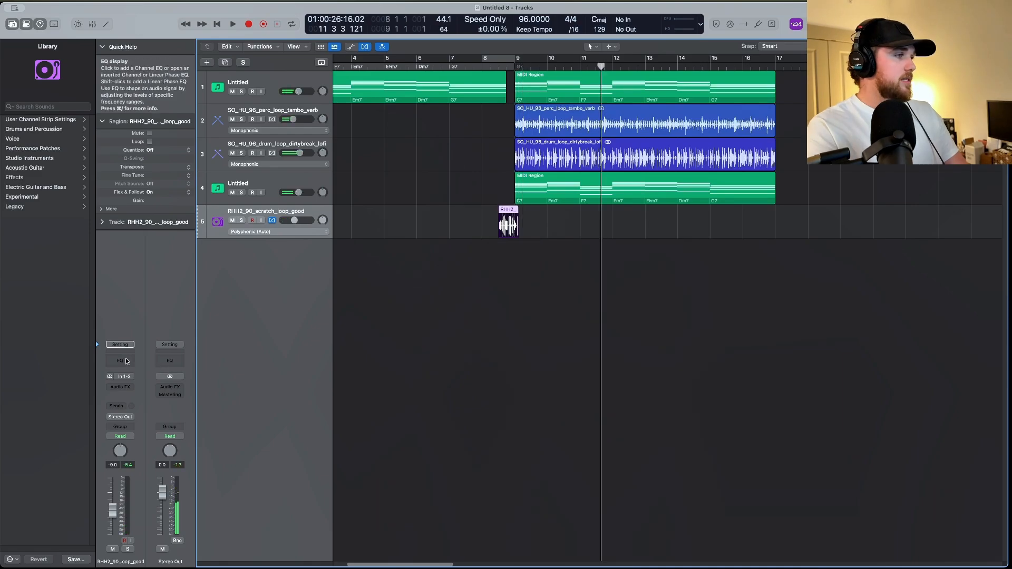
Add a Channel EQ to the scratch track with a low cut at about 178 Hz and a high cut, and audition it
left_click(126, 362)
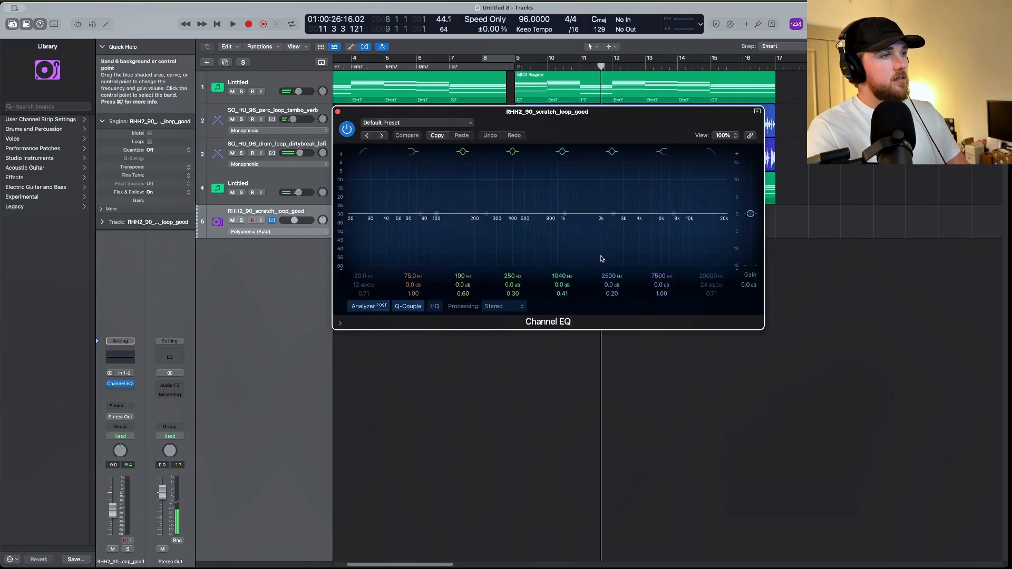
left_click(360, 156)
left_click_drag(369, 235, 477, 234)
left_click(711, 151)
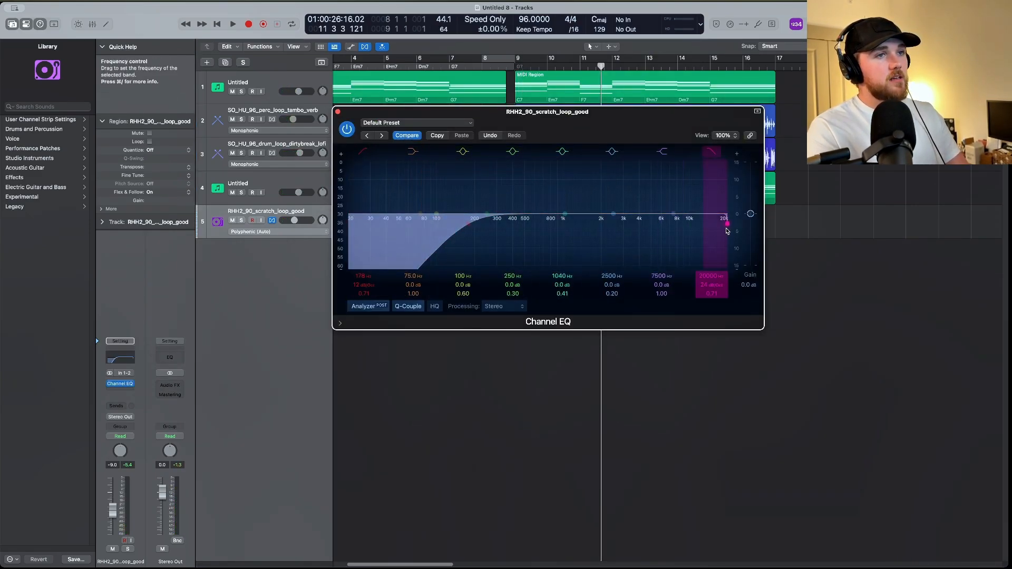
left_click_drag(714, 231, 657, 243)
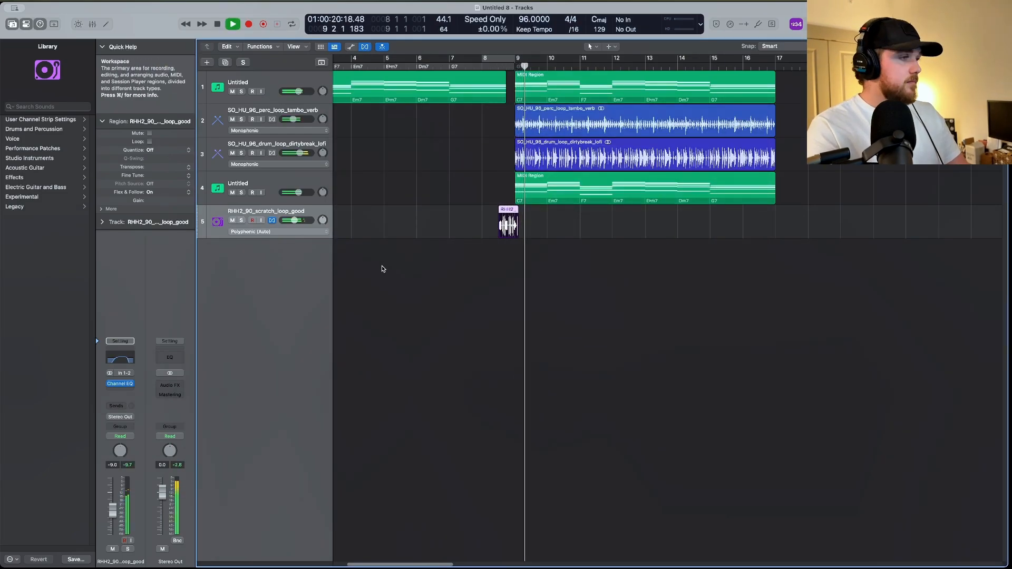
key("space")
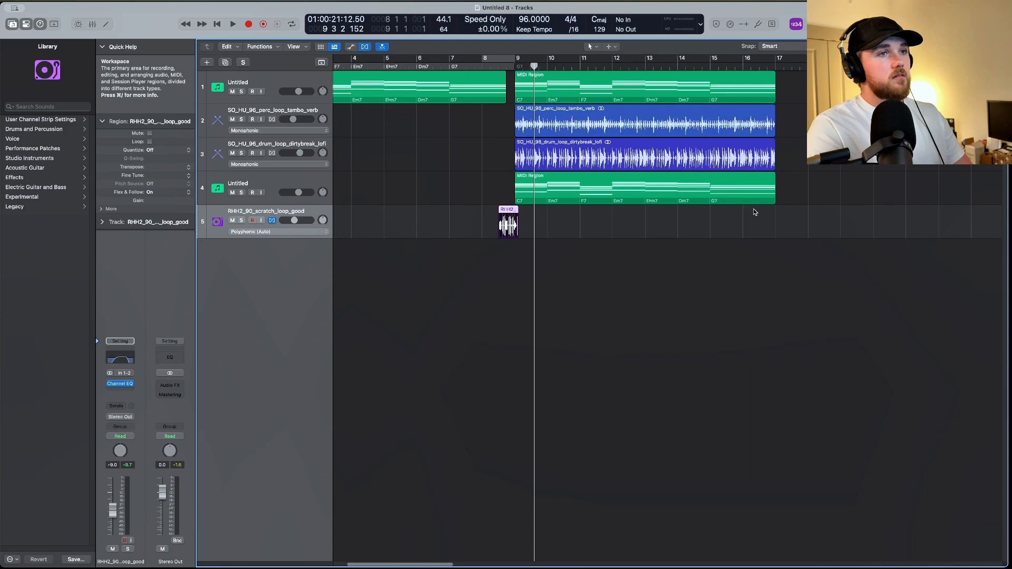
Repeat the four regions from bar 9 at bar 17, and shift the arpeggio regions to start at bar 25
left_click_drag(751, 210, 605, 105)
key("super+r")
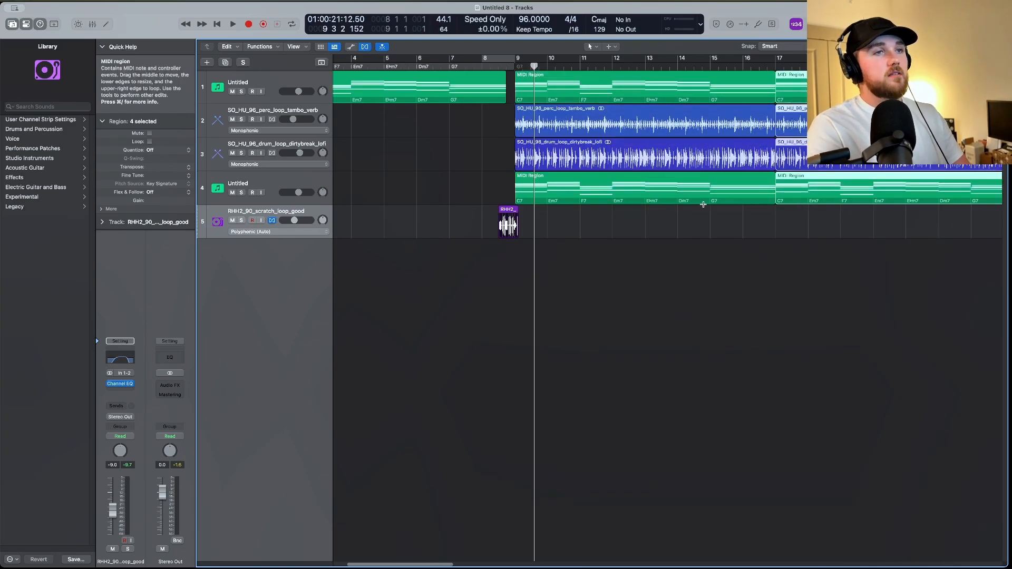
scroll(604, 96, "right", 3)
left_click_drag(683, 218, 848, 220)
scroll(845, 219, "right", 5)
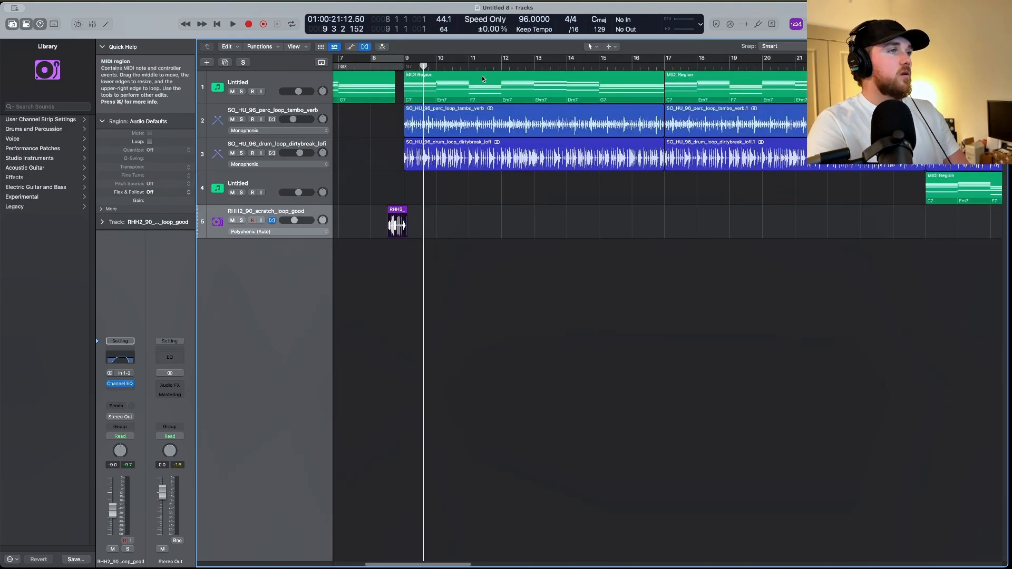
Copy the chord region at bar 9 onto a new track below the scratch loop and shorten all its notes to brief stabs
left_click(481, 74)
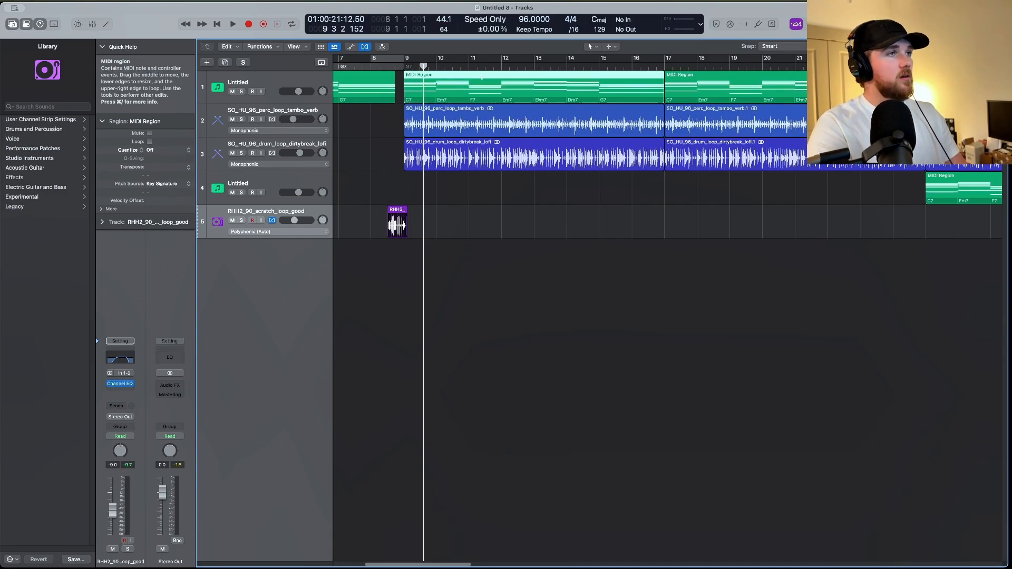
left_click_drag(481, 75, 485, 260)
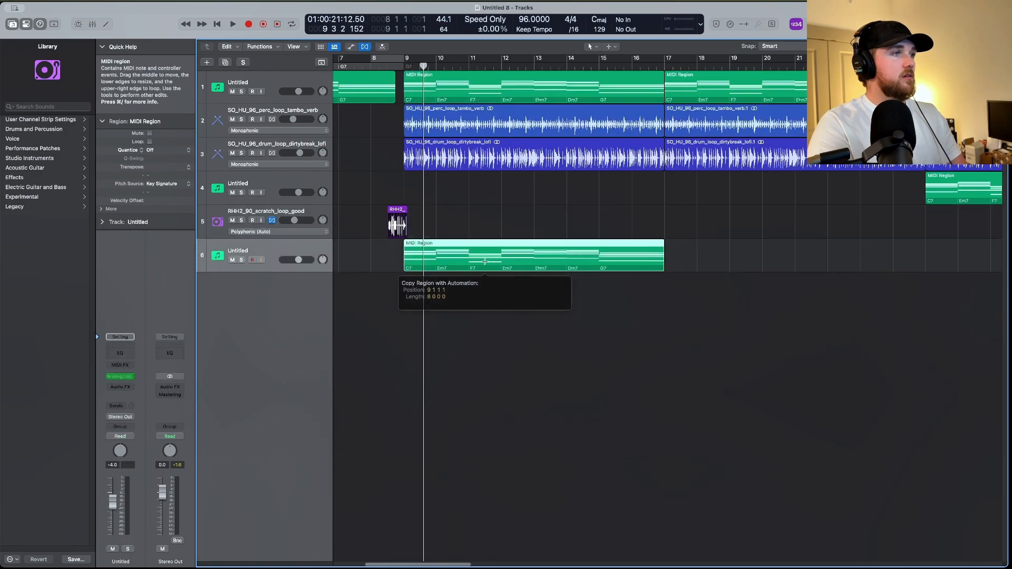
key("p")
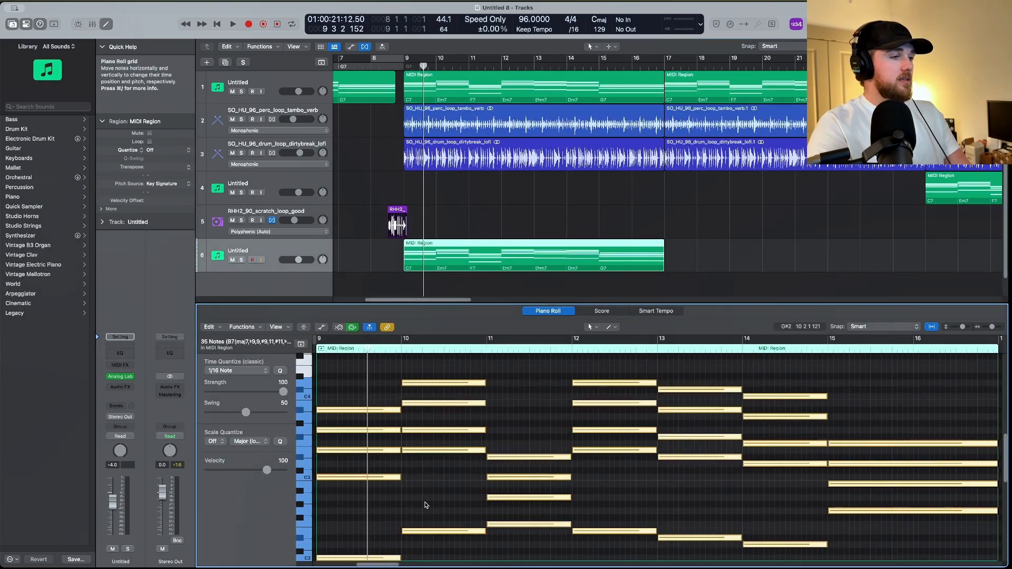
left_click(409, 549)
left_click_drag(400, 554, 352, 439)
left_click_drag(825, 535, 757, 548)
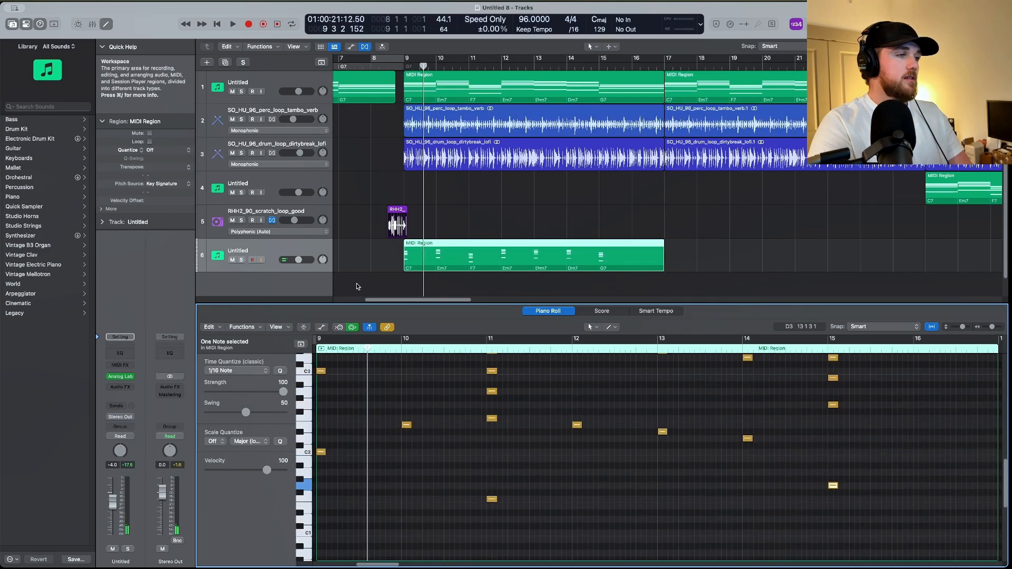
Audition the liked Analog Lab presets Lydian Drops, Sweep Down and Tokyo Dreams on the new track, ending on VHS Glockenspiel
left_click(356, 286)
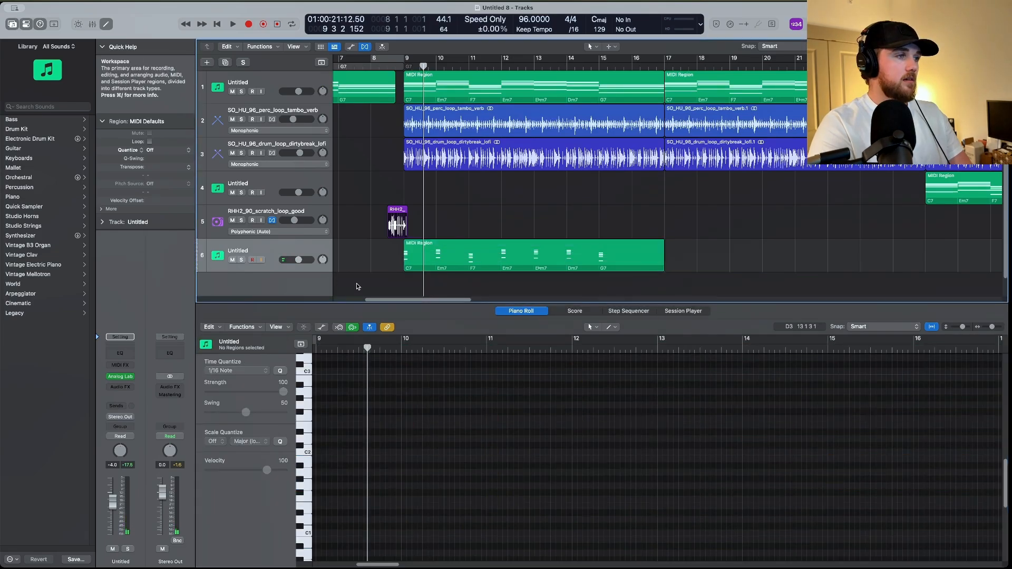
left_click(120, 376)
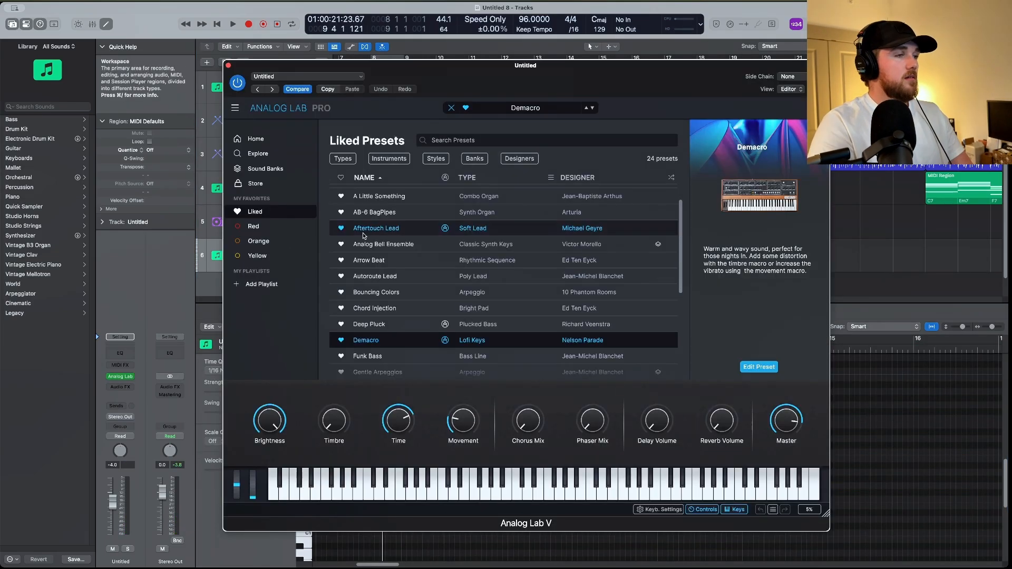
scroll(364, 235, "down", 5)
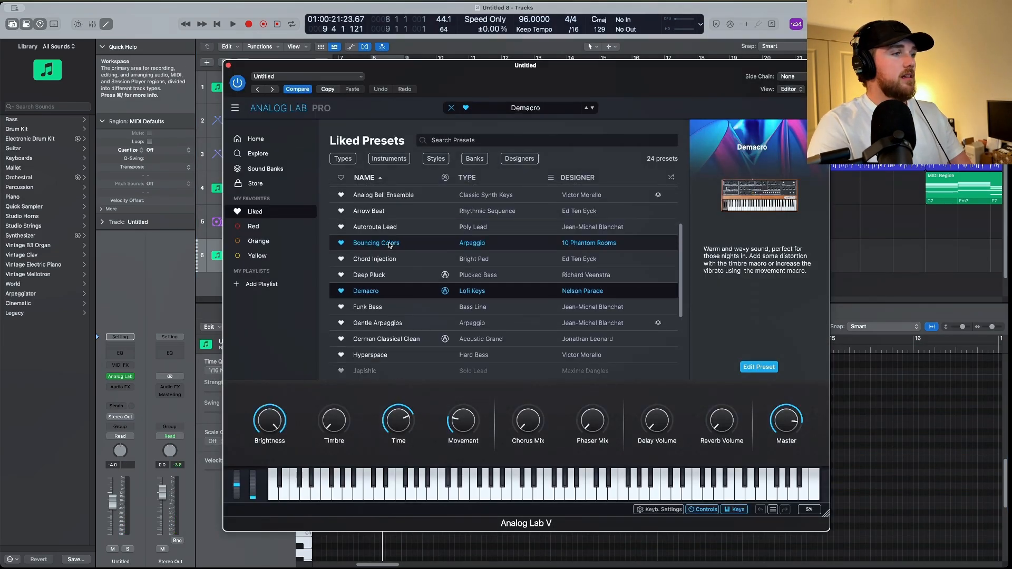
left_click(412, 295)
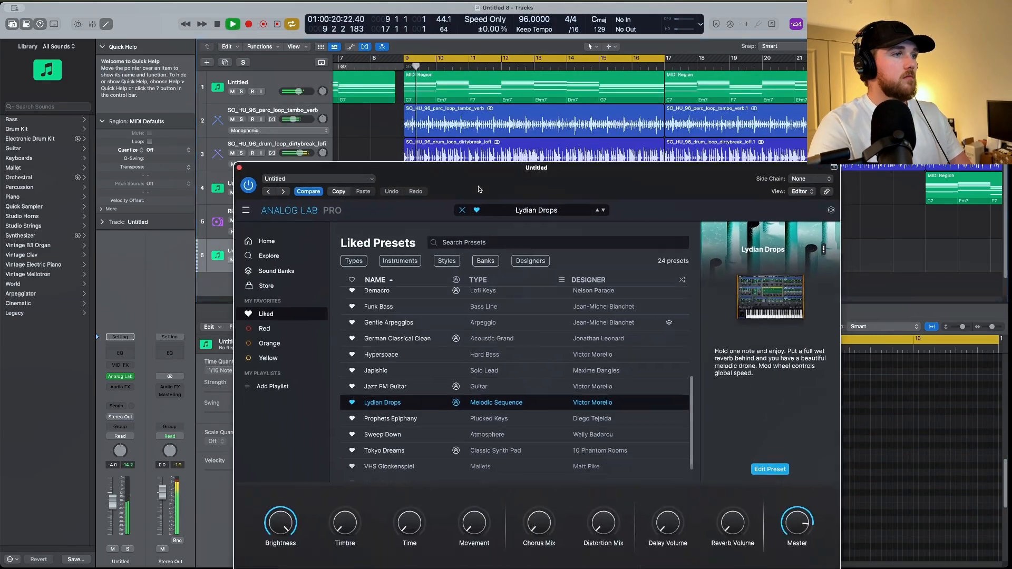
left_click(533, 345)
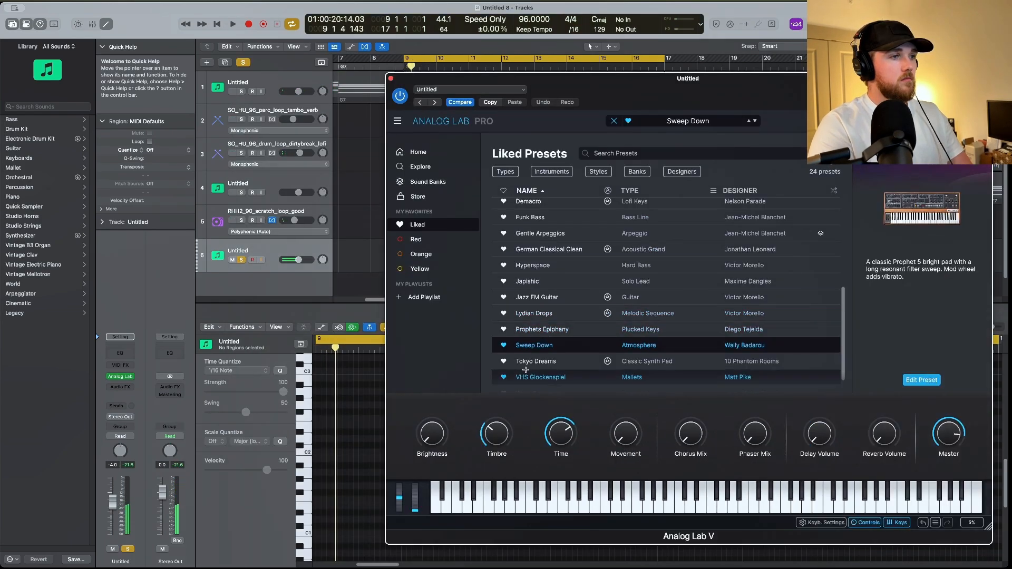
left_click(548, 361)
key("space")
left_click(559, 378)
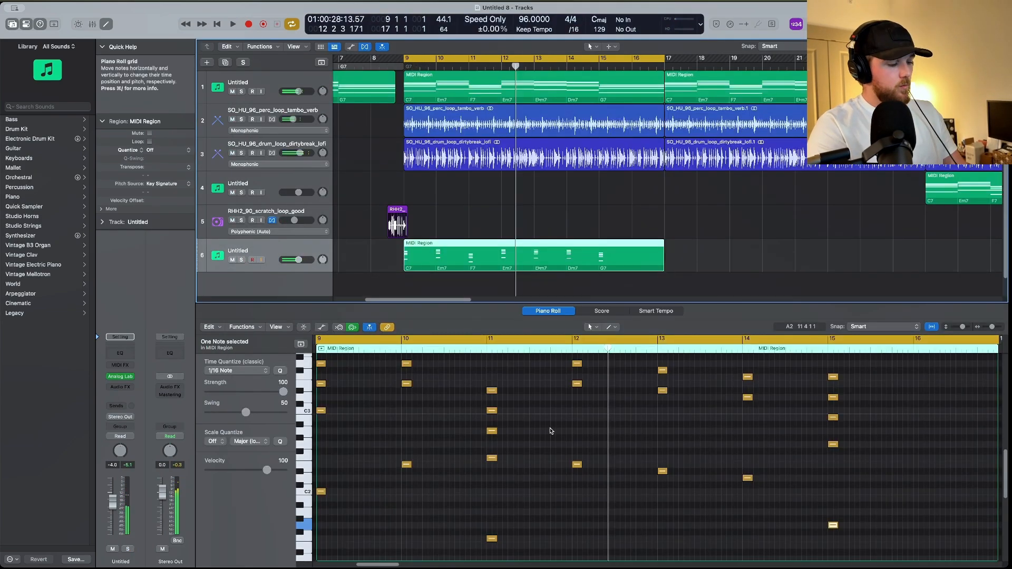
Transpose all of the stab notes up an octave and lower their track's volume to -12 dB during playback
key("super+a")
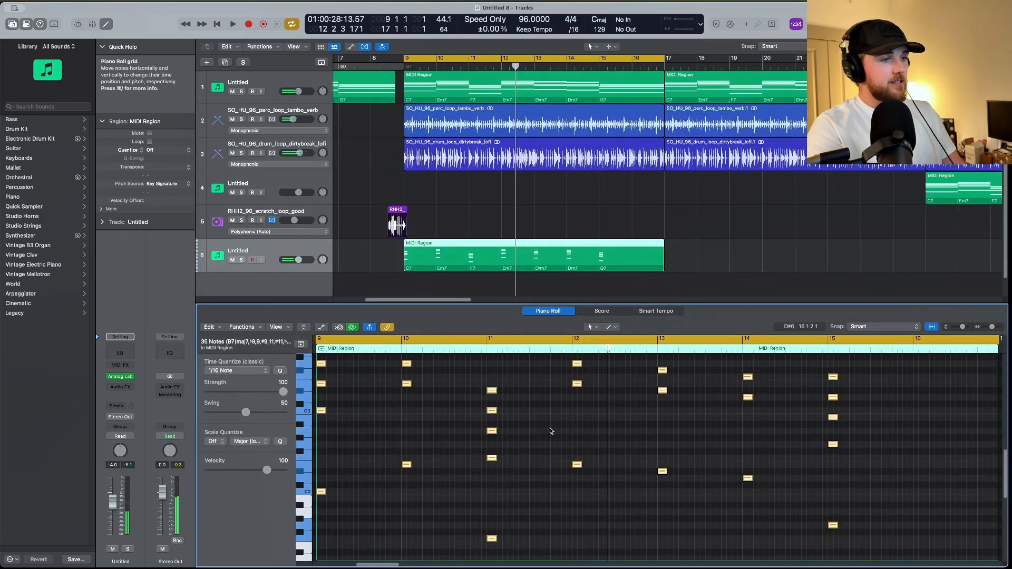
key("alt+shift+Up")
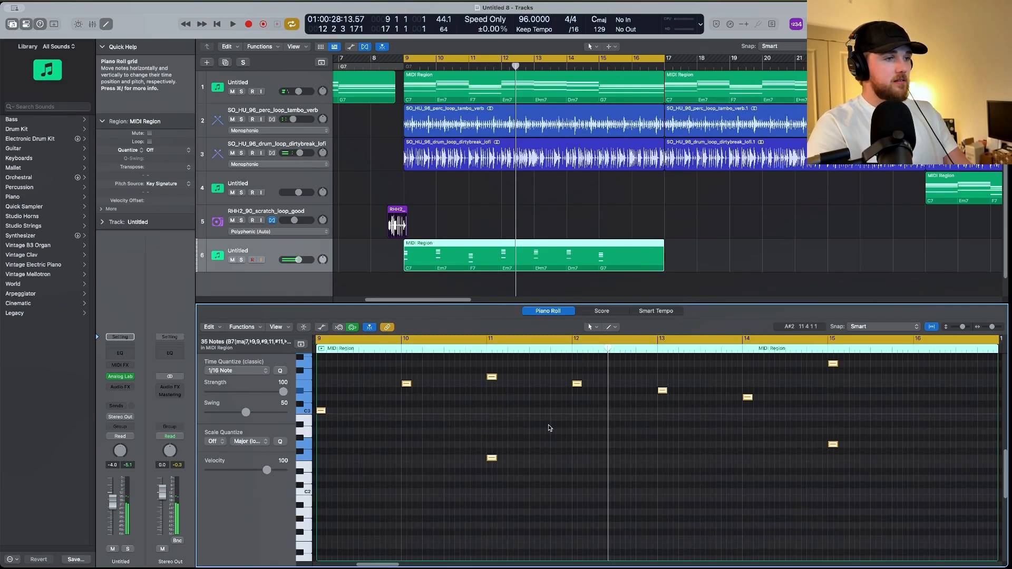
key("space")
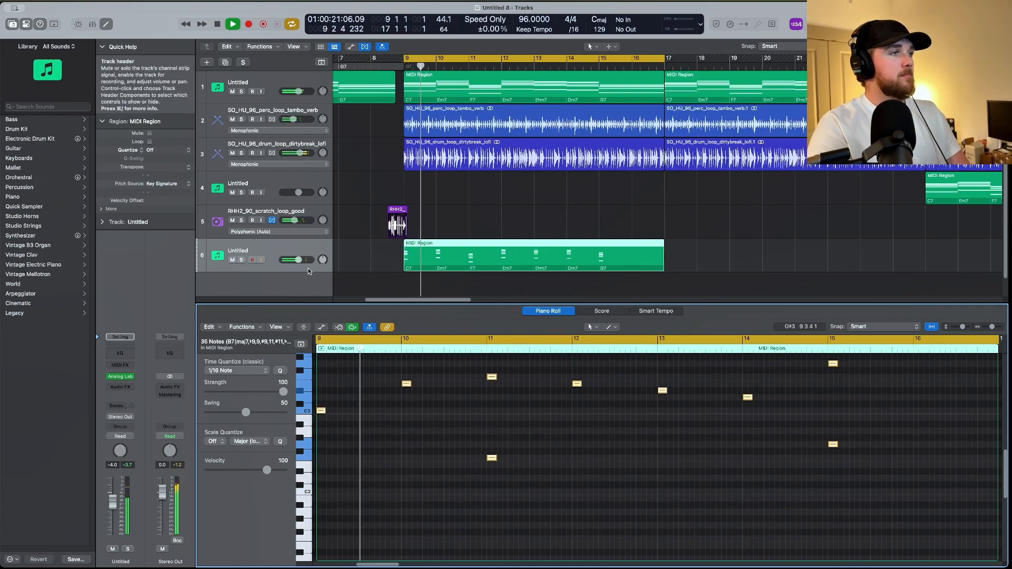
left_click_drag(283, 259, 279, 259)
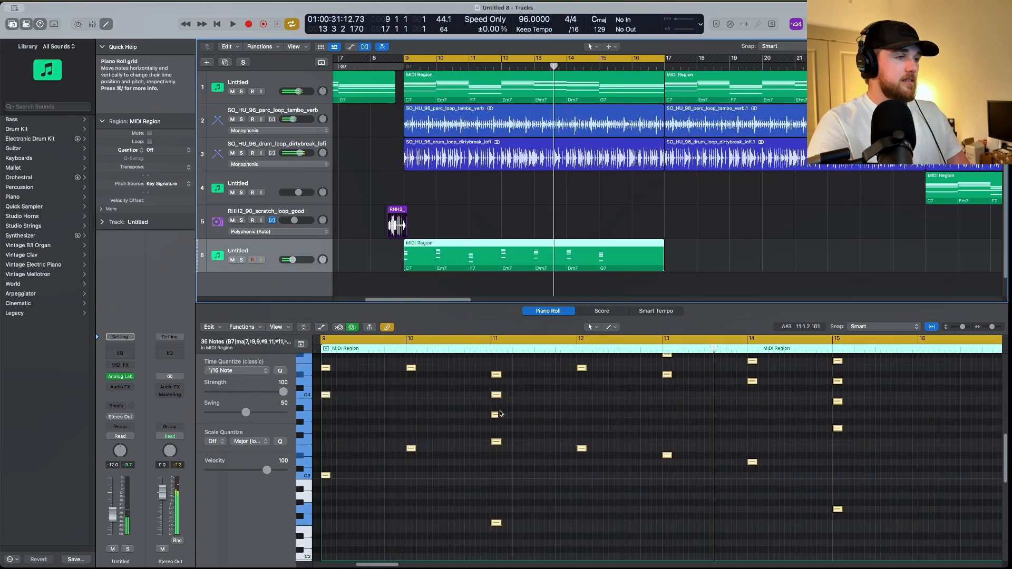
Delete the middle notes of each stab chord, keeping only the lowest and highest notes
scroll(501, 412, "left", 2)
scroll(500, 412, "right", 2)
scroll(500, 412, "up", 5)
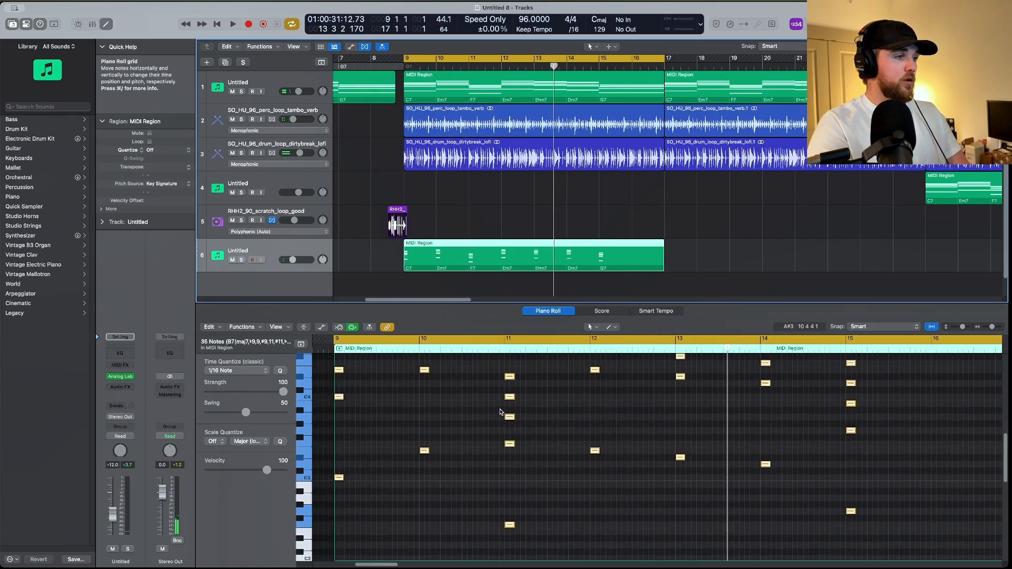
scroll(363, 422, "down", 1)
left_click(372, 460)
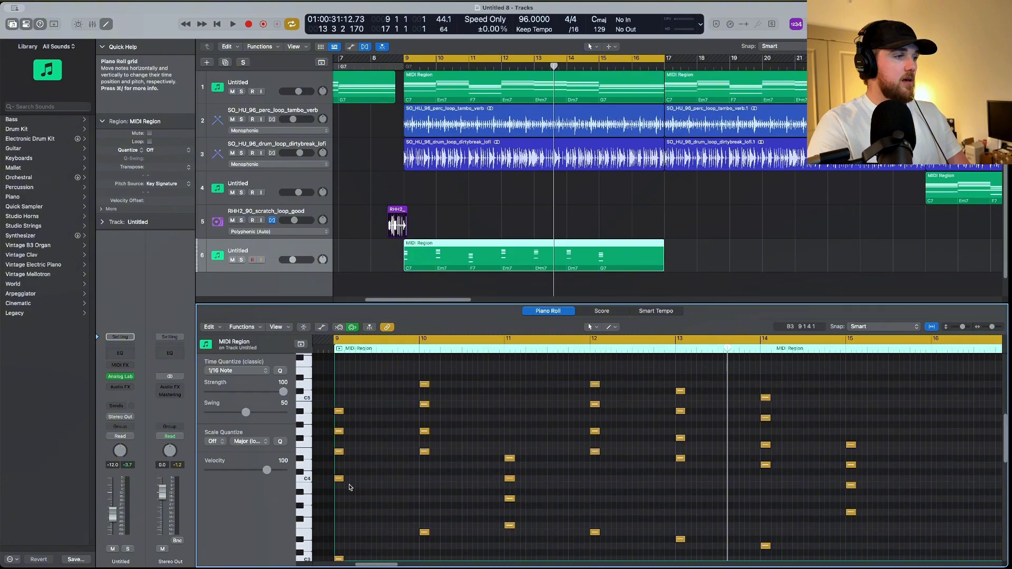
left_click_drag(350, 485, 320, 420)
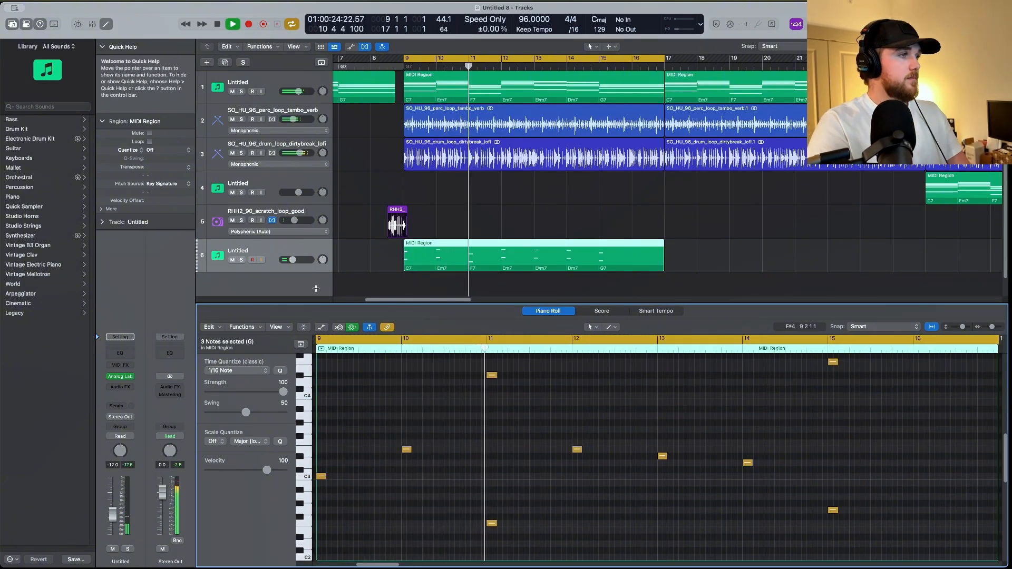
Set the stab track's volume to -10 dB while the mix plays, and repeat its region at bar 17
left_click_drag(293, 259, 295, 260)
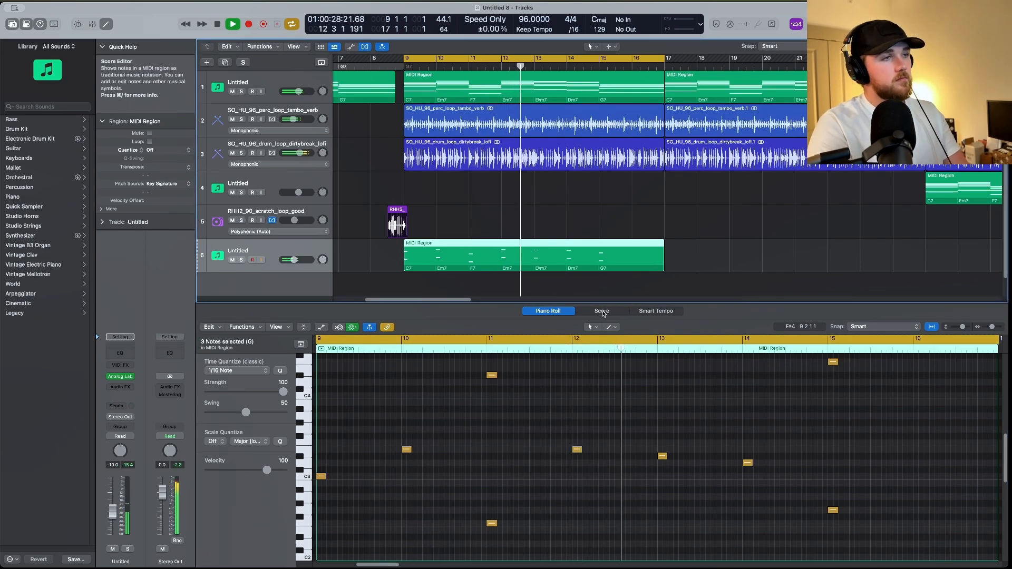
key("space")
key("cmd+r")
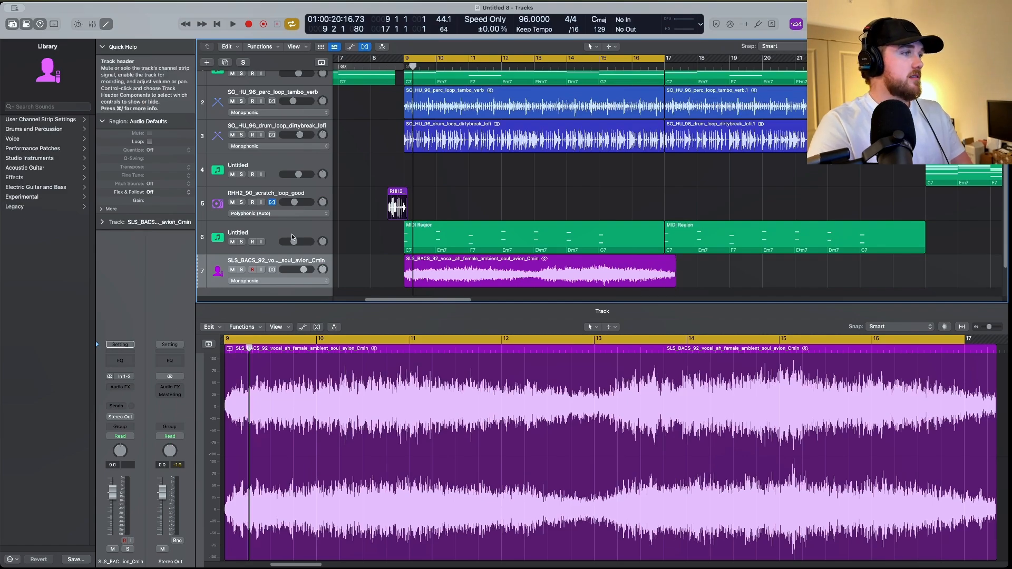
Enable Polyphonic (Auto) Flex on the ambient female vocal loop track and trim its region to end at bar 17
left_click(272, 270)
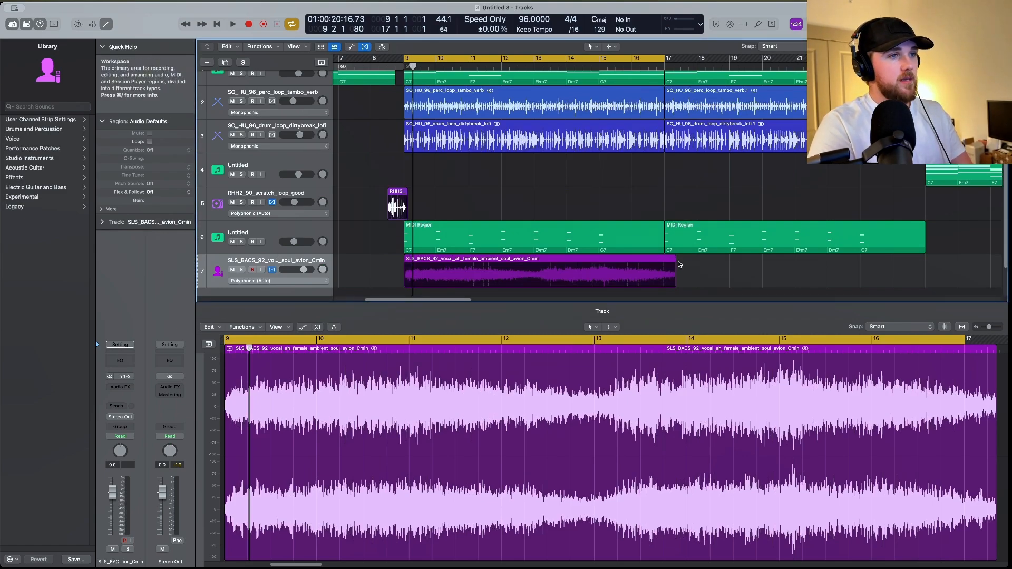
left_click_drag(673, 260, 664, 259)
scroll(664, 260, "down", 1)
Bounce the vocal region in place to a new track, muting the source and using Overload Protection Only normalization
right_click(436, 235)
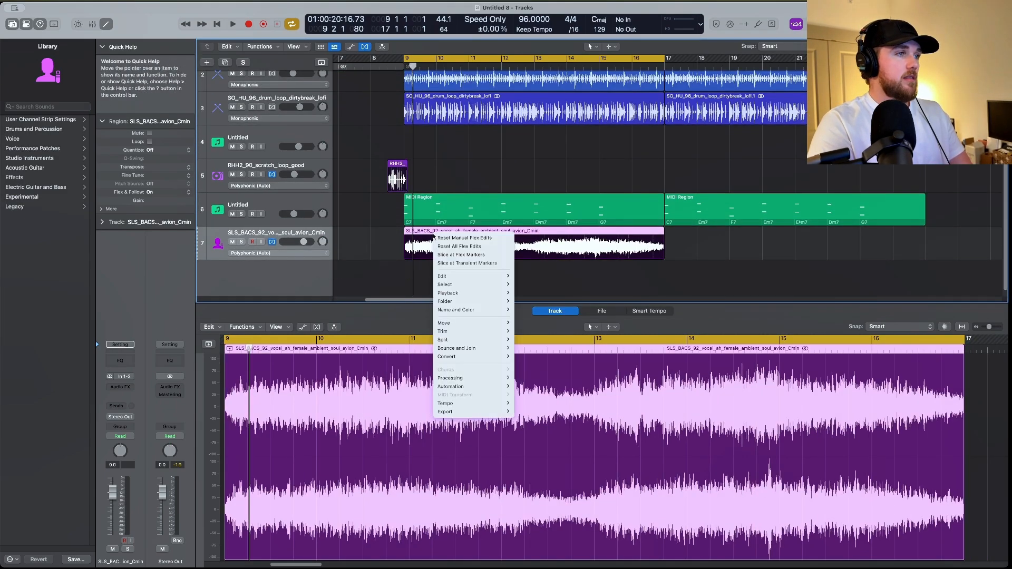
mouse_move(463, 348)
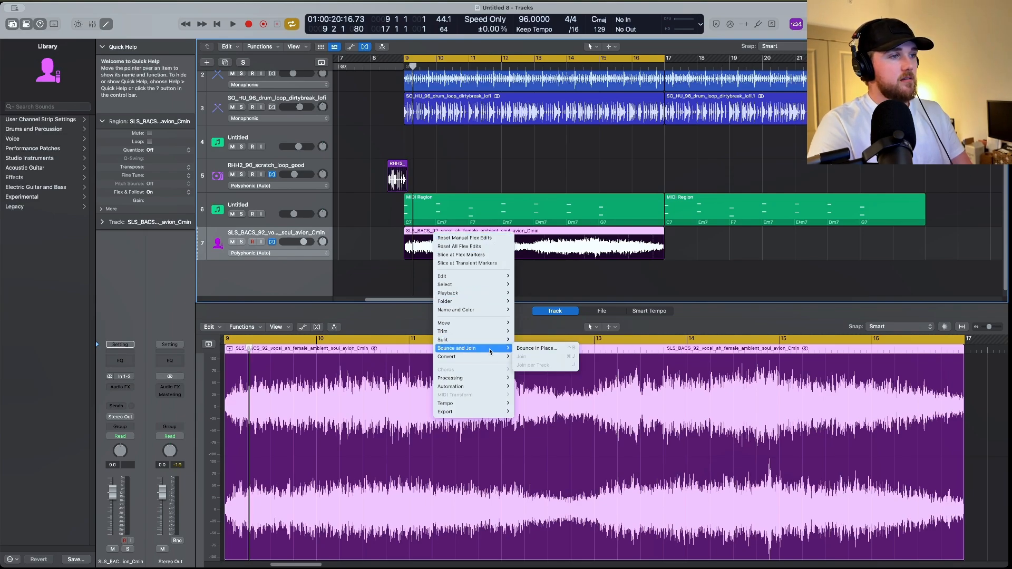
left_click(538, 352)
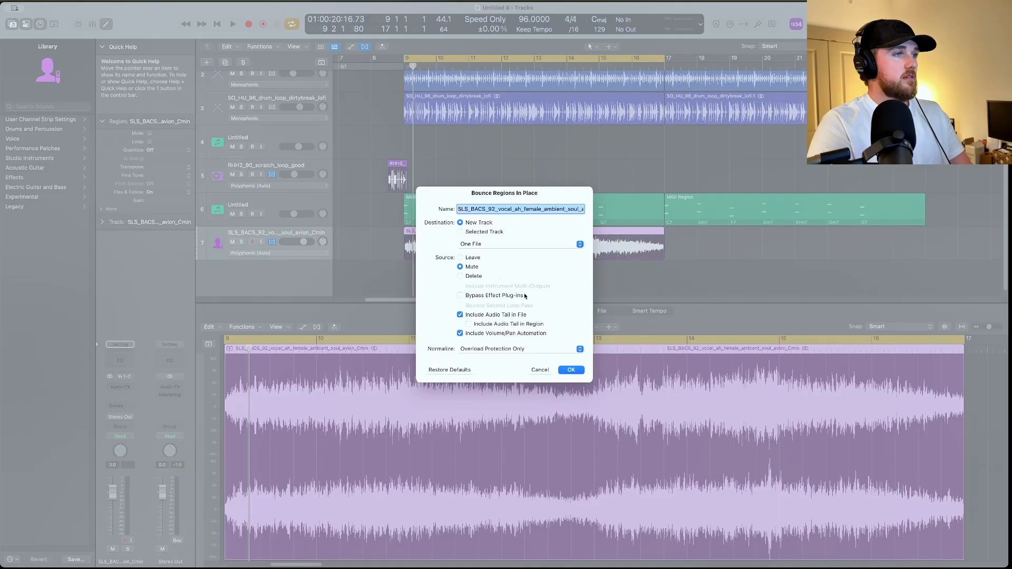
left_click(576, 371)
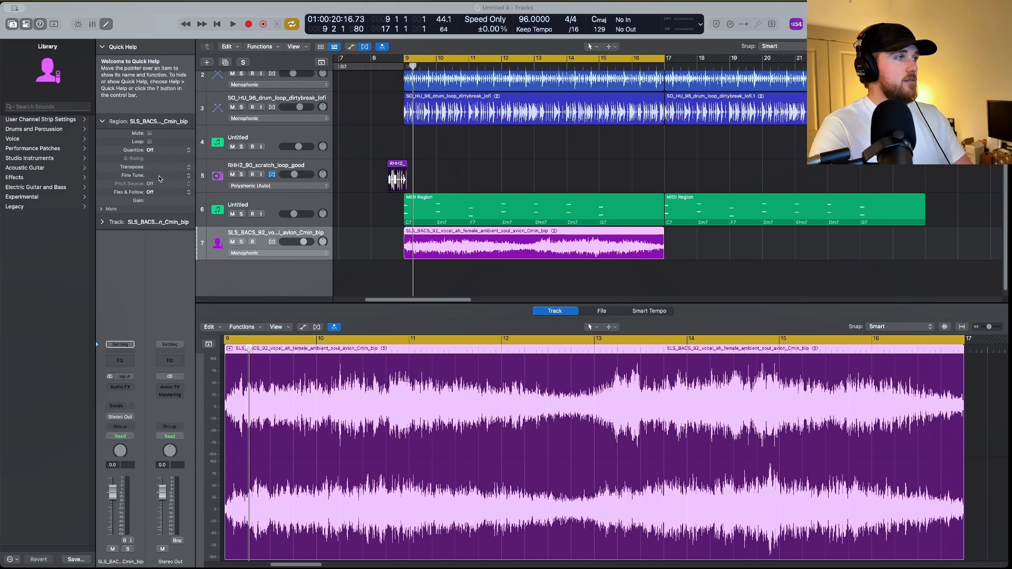
Try the bounced ambient vocal with Polyphonic (Auto) Flex, transposed by -9 and played in the mix at a lower track volume
left_click_drag(158, 167, 158, 156)
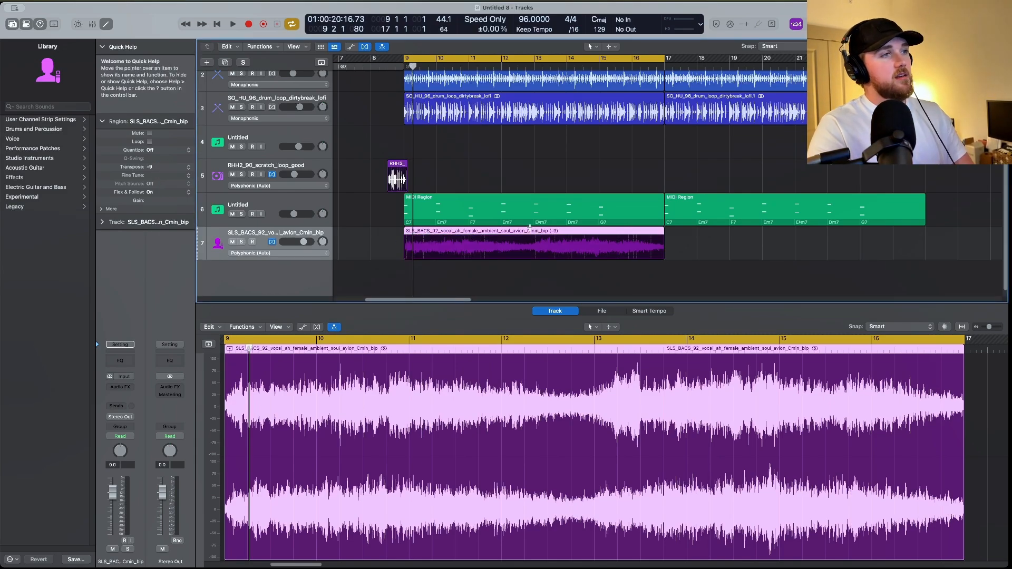
key("space")
left_click_drag(304, 241, 290, 245)
key("space")
Delete the ambient vocal track and add the SIG_SS_90 female harmony rain vocal loop on its own track over bars 9 to 17
key("super+BackSpace")
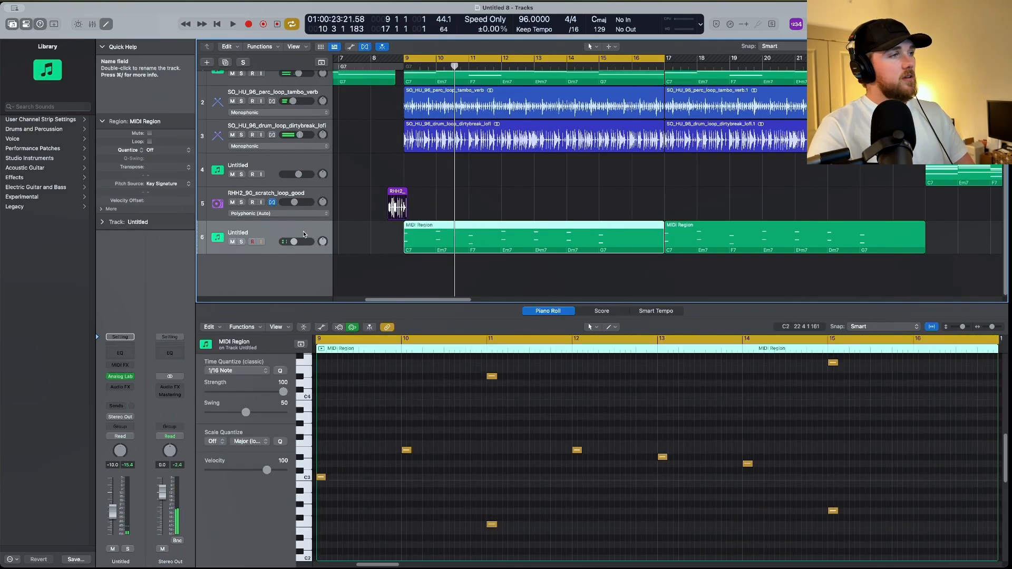
key("super+Tab")
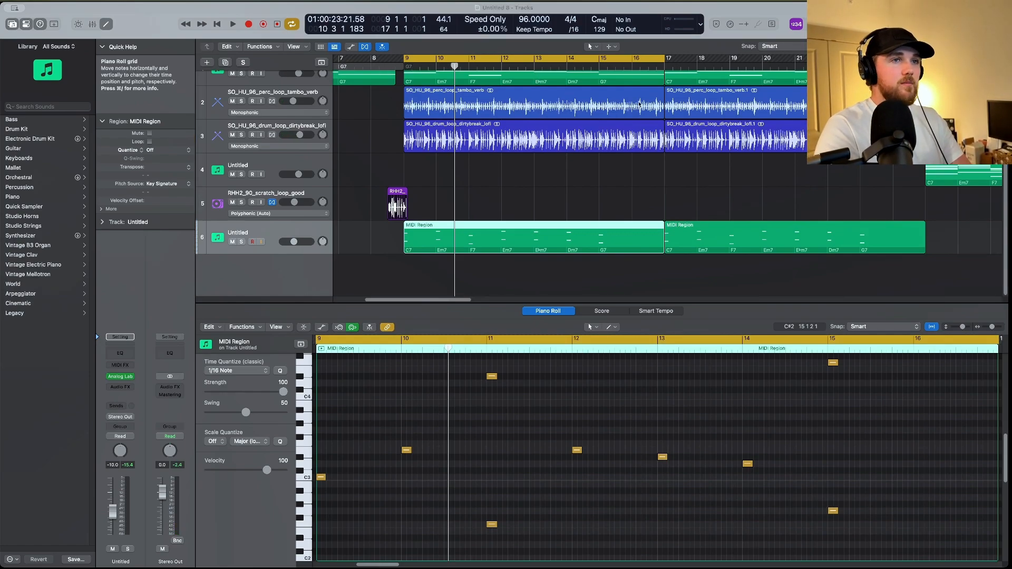
key("super+z")
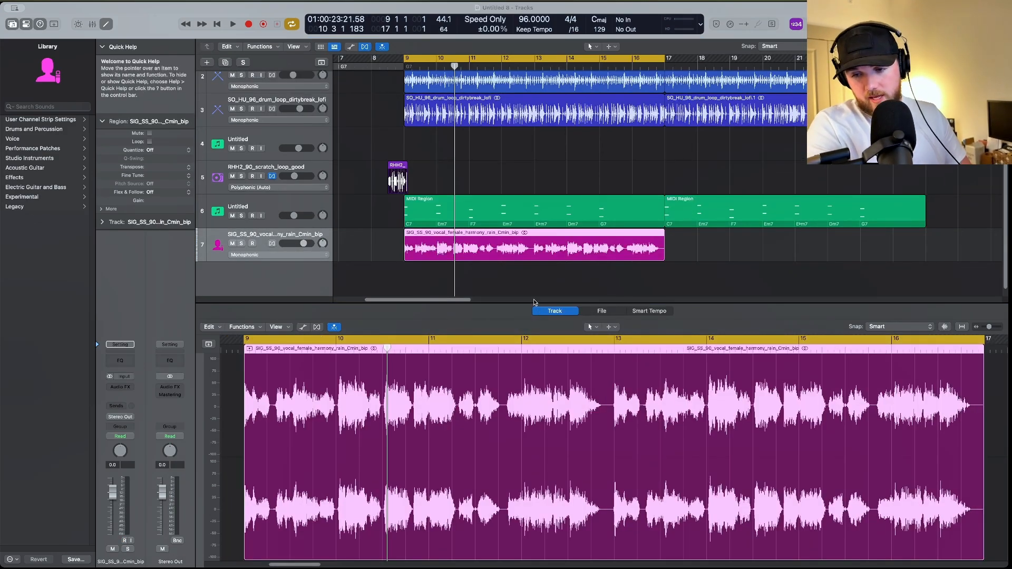
left_click(515, 312)
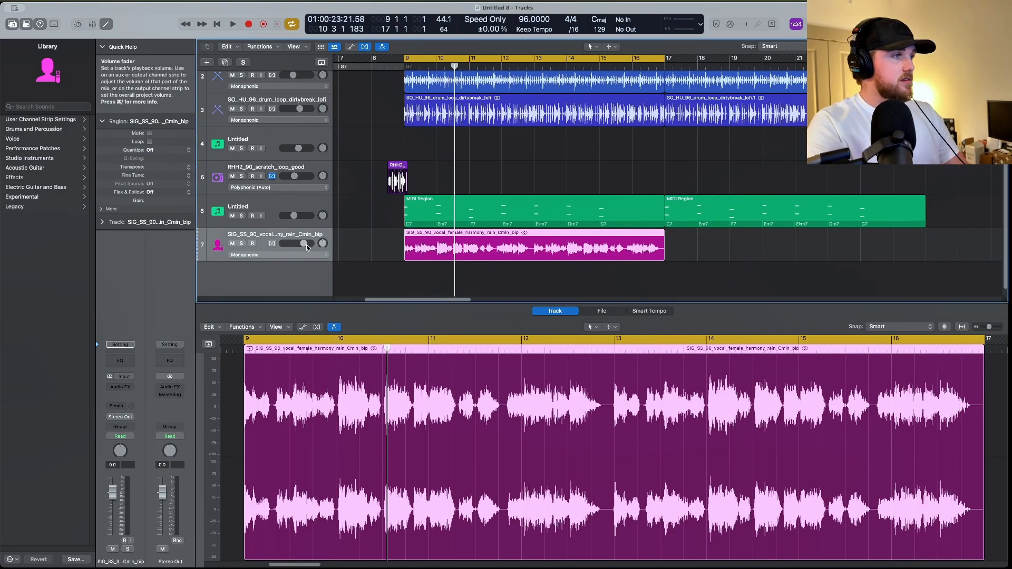
Solo the female harmony vocal track and set its volume to -6.4 dB while playing the loop
key("s")
key("space")
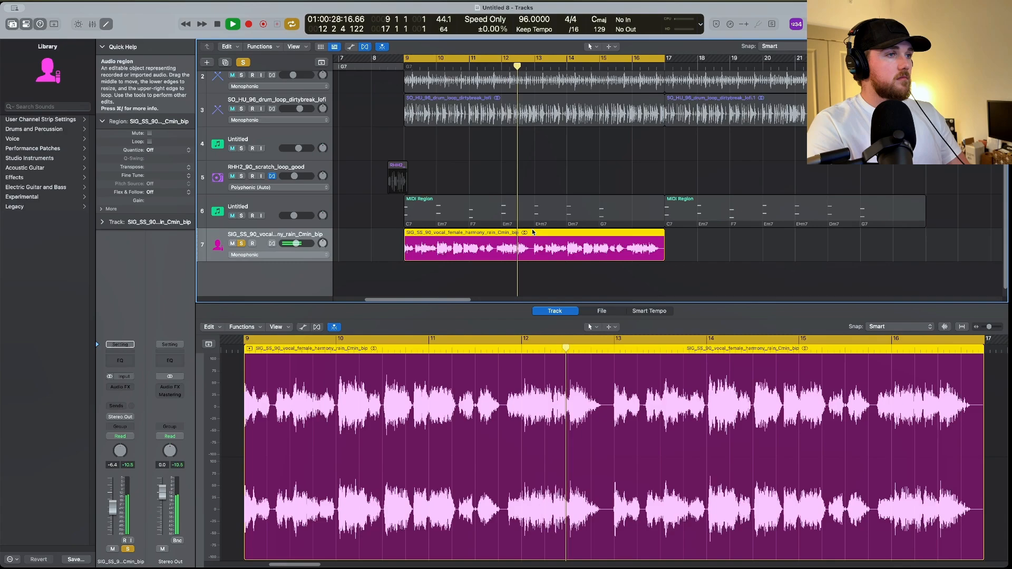
key("space")
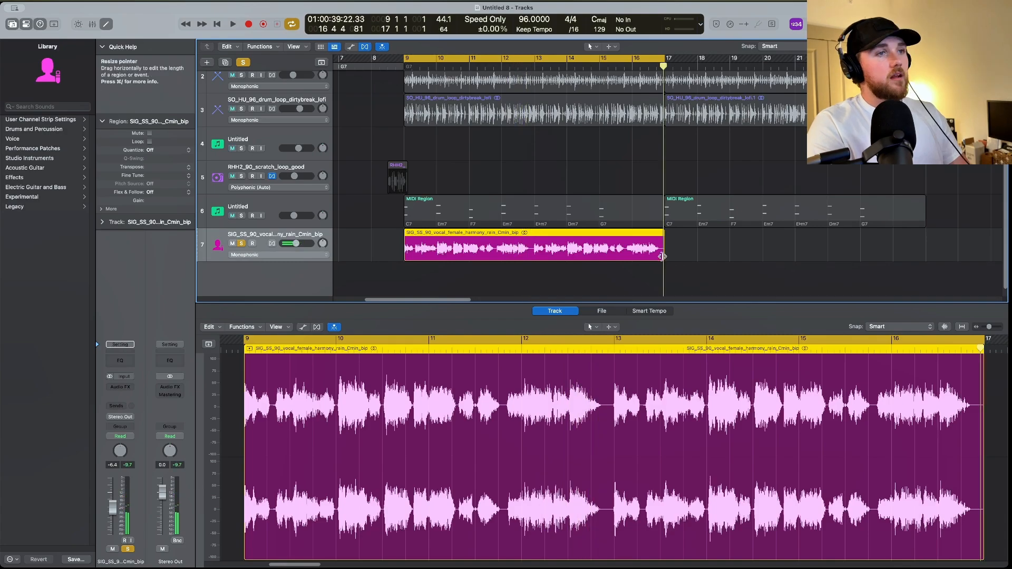
Trim the harmony vocal region to end at bar 13 and load it into a new Quick Sampler track in Slice mode with Mono polyphony
left_click_drag(662, 256, 534, 256)
left_click_drag(481, 234, 279, 253)
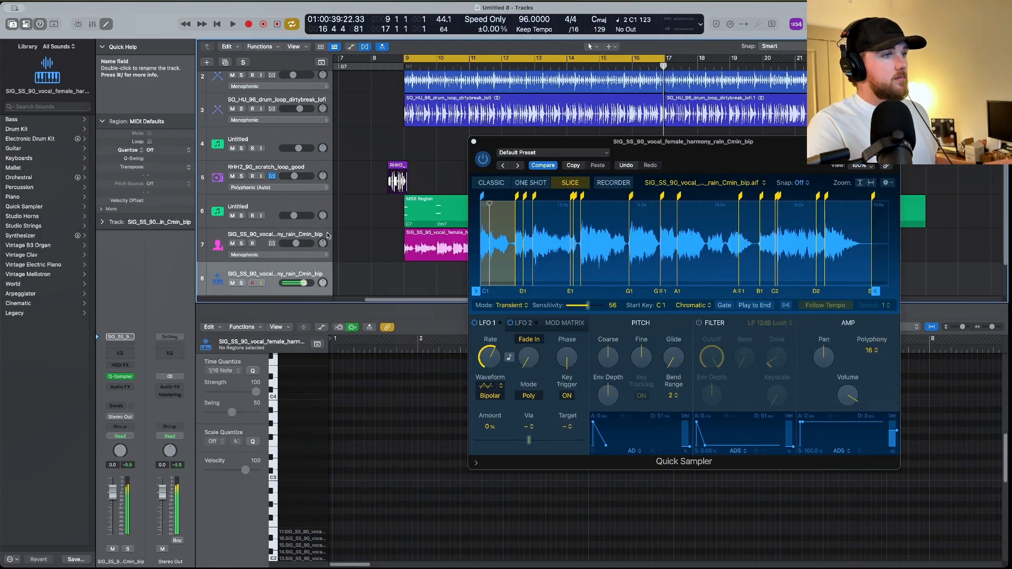
left_click_drag(871, 350, 870, 390)
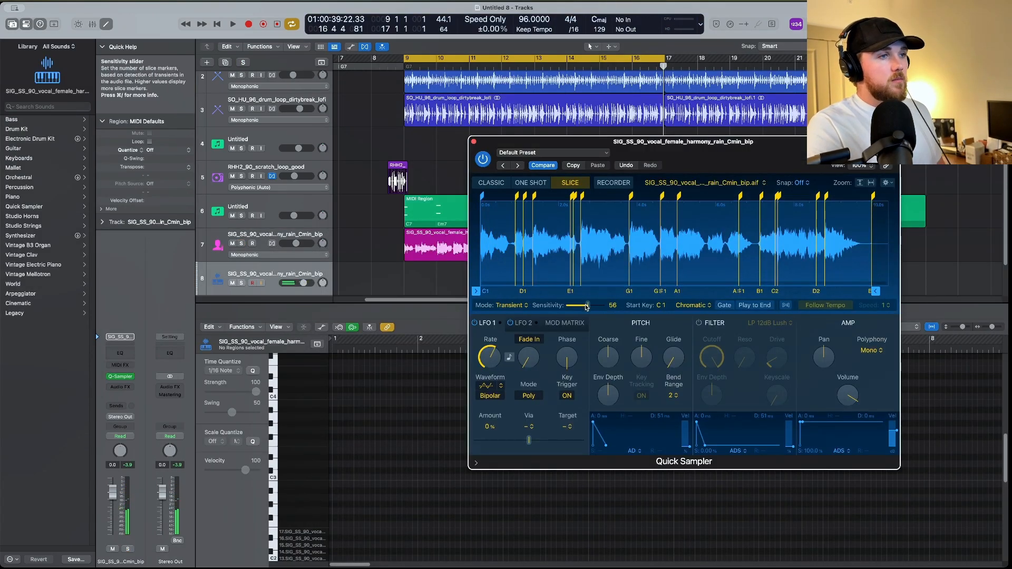
Lower the slice sensitivity, move the second slice marker to about 0.737 s, and add a slice in the following vocal phrase
left_click_drag(587, 308, 578, 306)
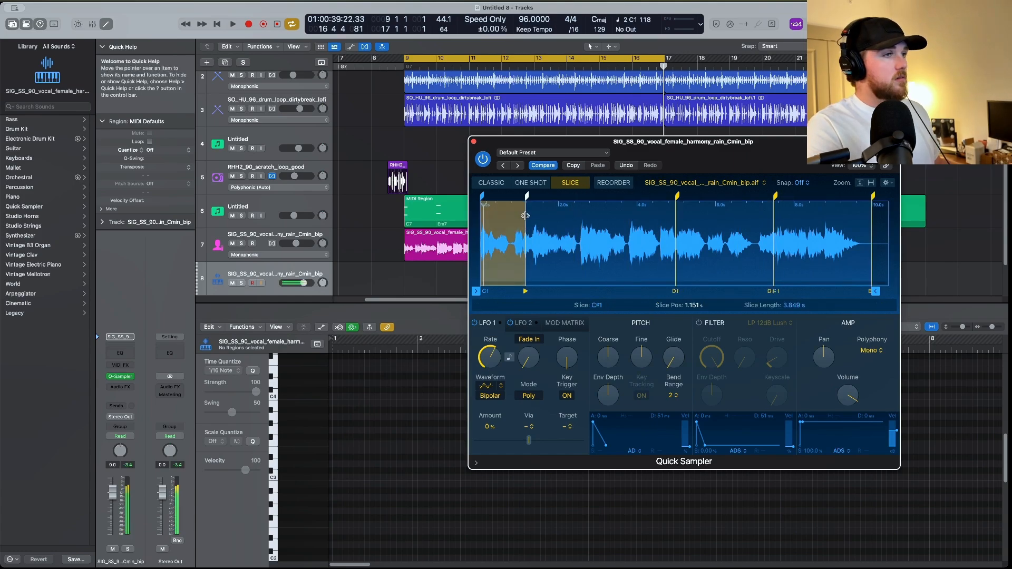
mouse_move(525, 221)
left_mouse_down()
mouse_move(597, 220)
mouse_move(508, 220)
left_mouse_up()
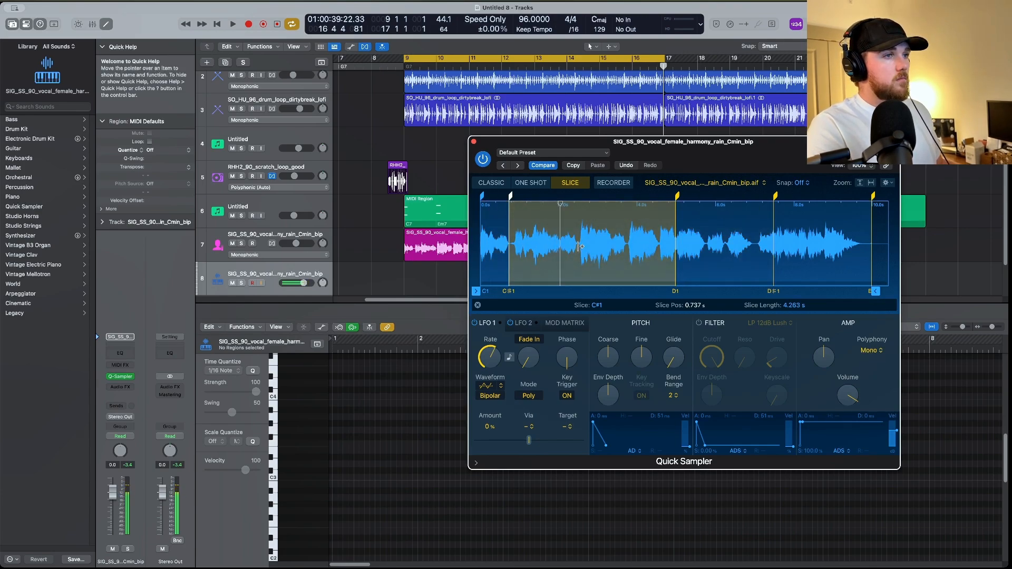
left_click(580, 246)
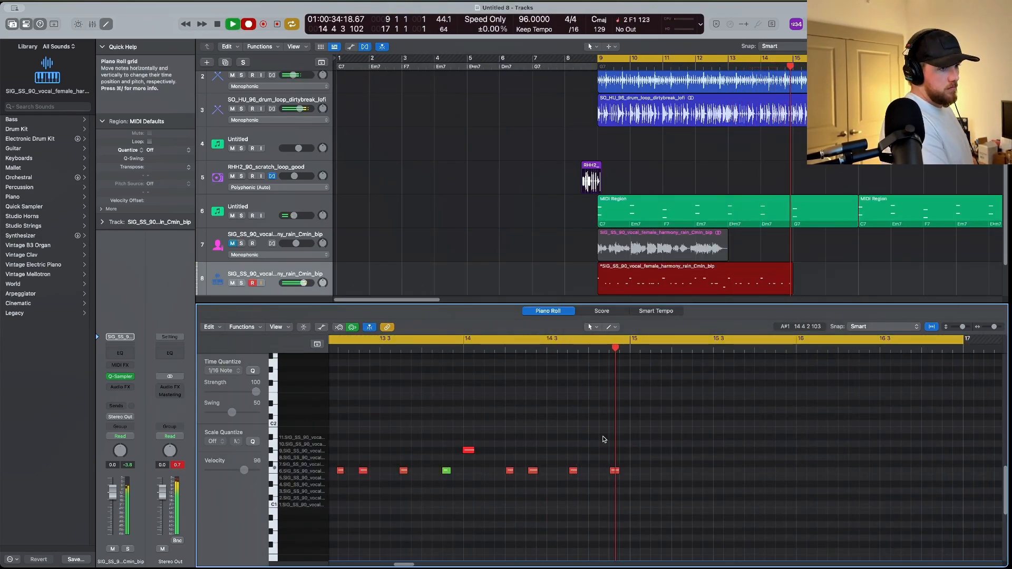
Record a vocal-chop part over bars 9 to 17 with swing 66 and note velocity 24, and set its track volume to -5 dB
key("space")
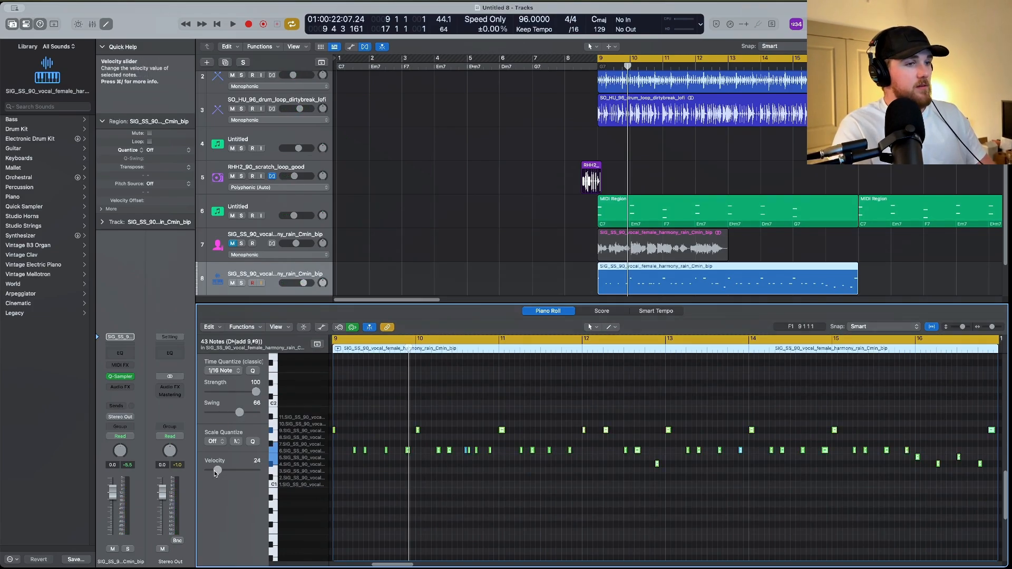
key("space")
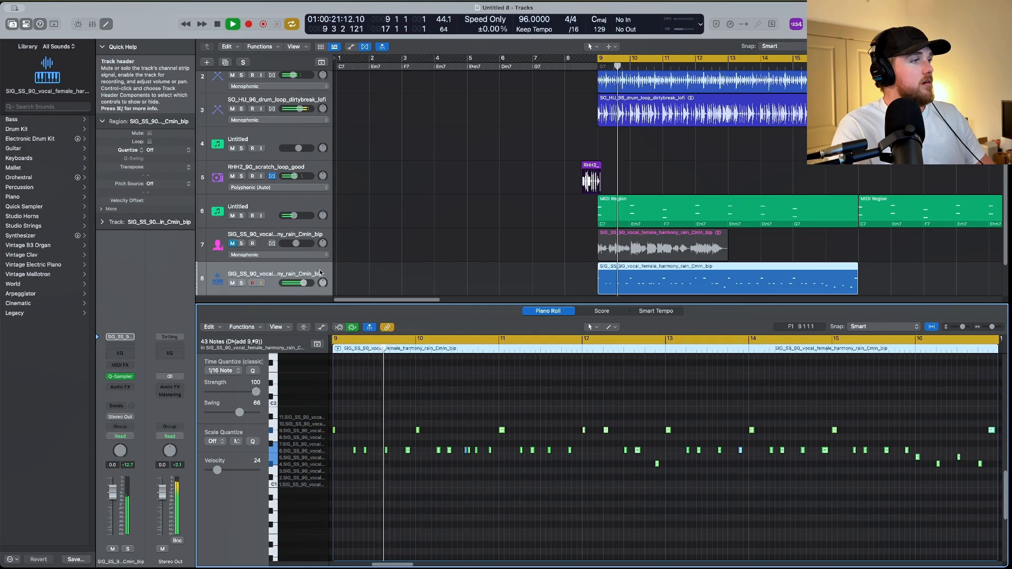
left_click_drag(303, 283, 297, 283)
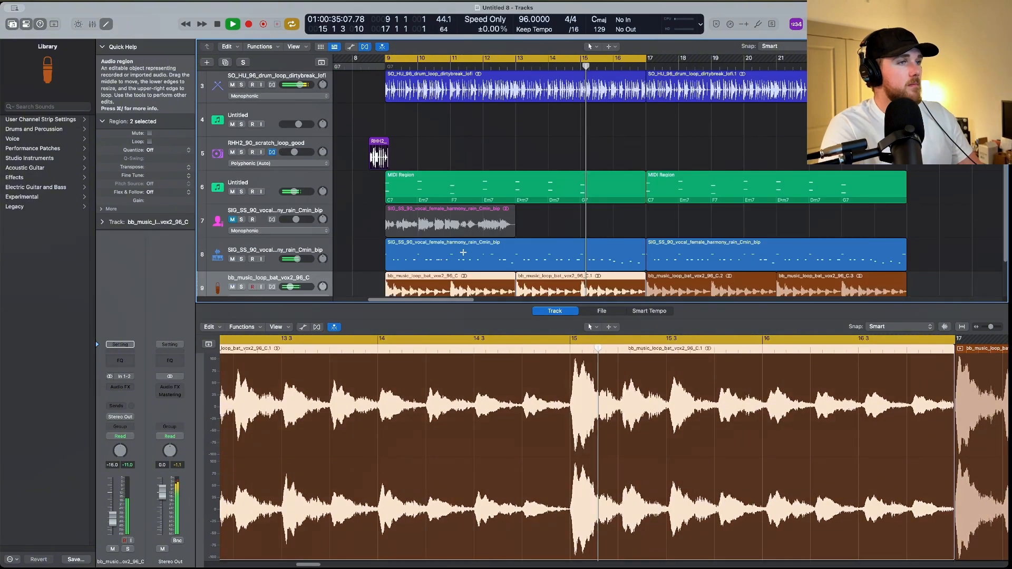
Copy the scratch loop to bar 17 and arrange a longer scratch phrase with two short chops running up to bar 21
scroll(579, 144, "up", 2)
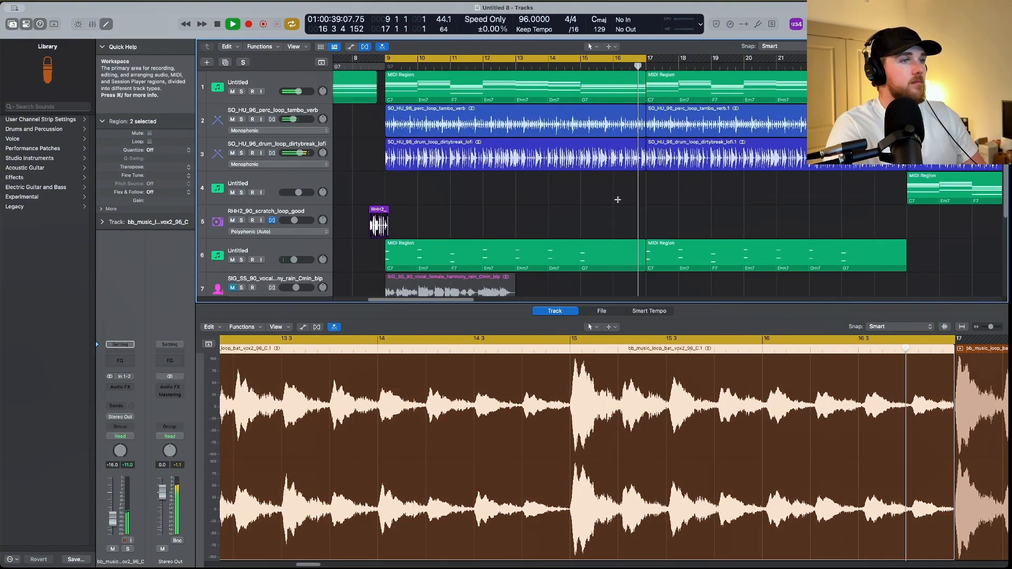
scroll(514, 111, "down", 1)
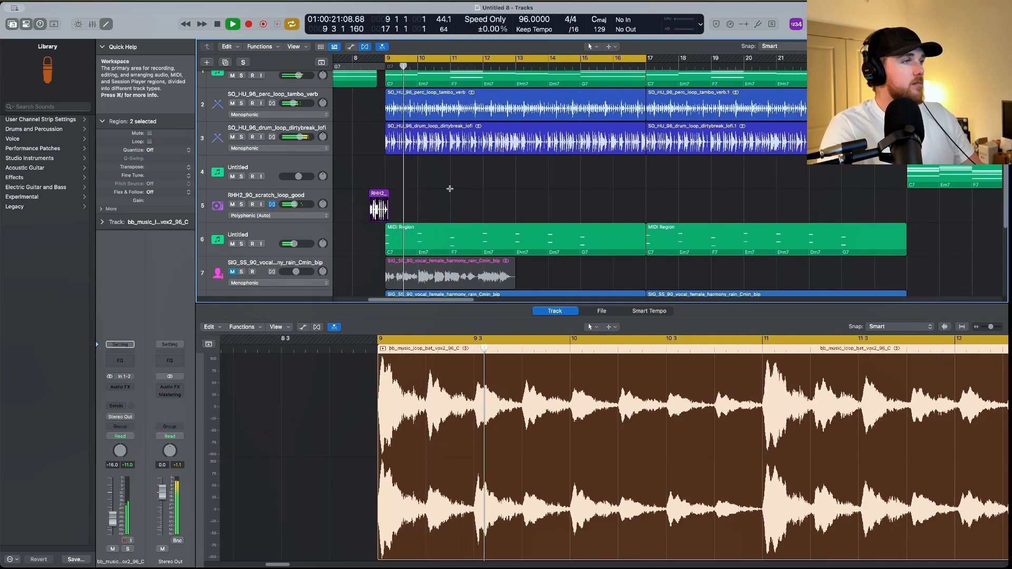
left_click_drag(389, 185, 520, 201)
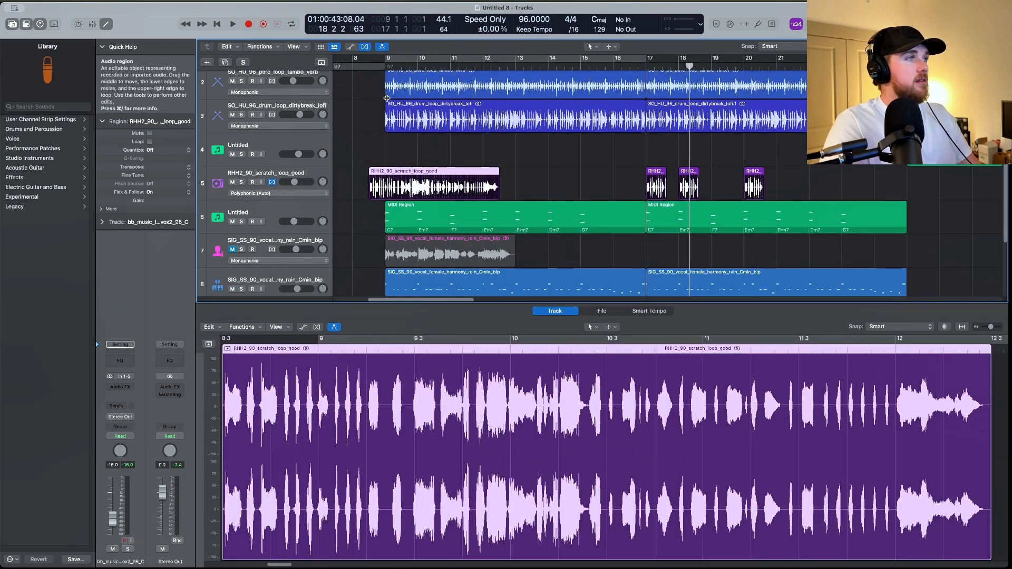
left_click_drag(395, 176, 557, 182)
left_click(782, 176)
left_click_drag(782, 175, 741, 179)
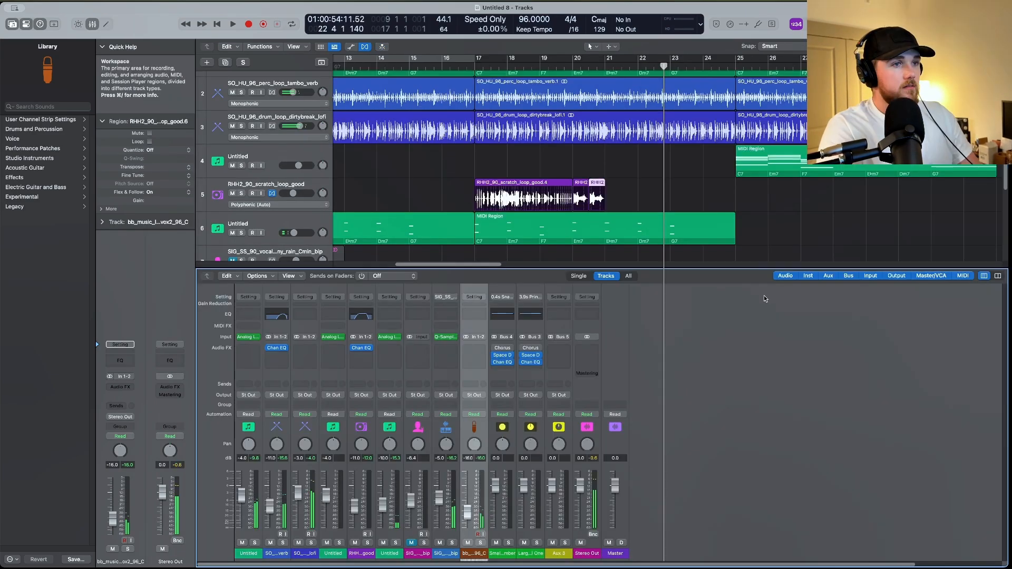
Close the mixer and remove the vocal-chop region over bars 9 to 17, keeping the one that starts at bar 17
key("x")
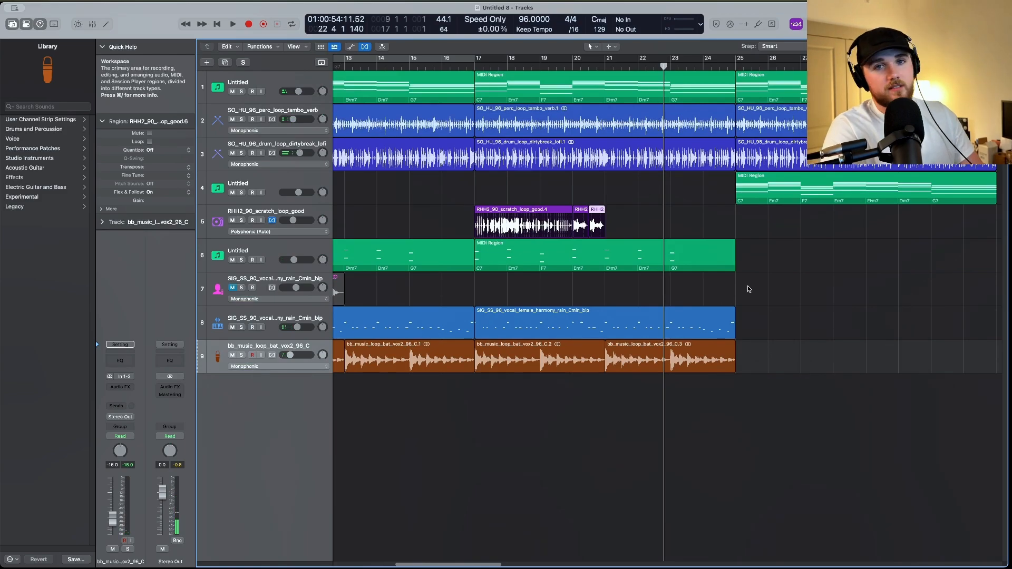
left_click(714, 240)
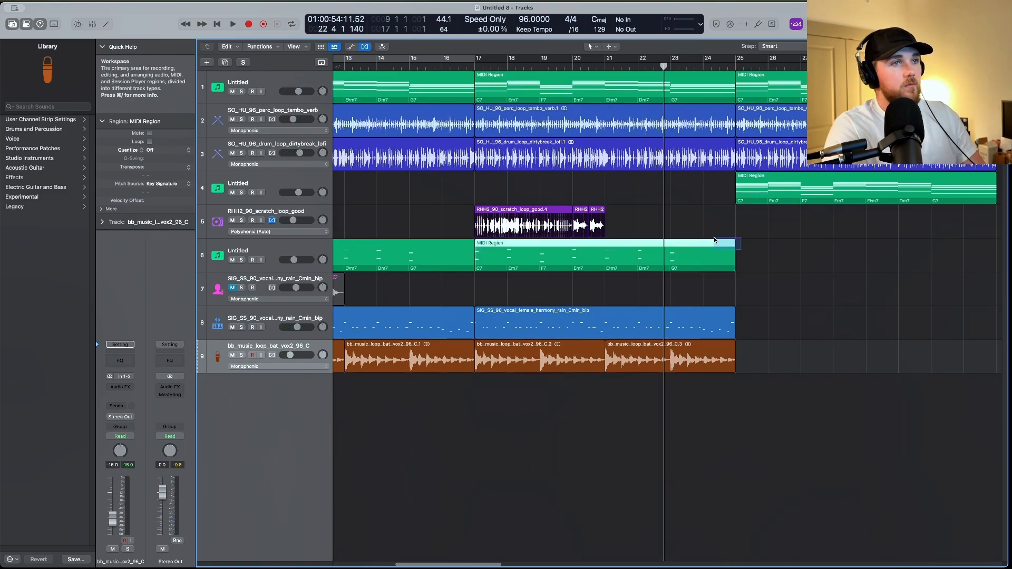
left_click(715, 219)
left_click_drag(719, 179, 680, 79)
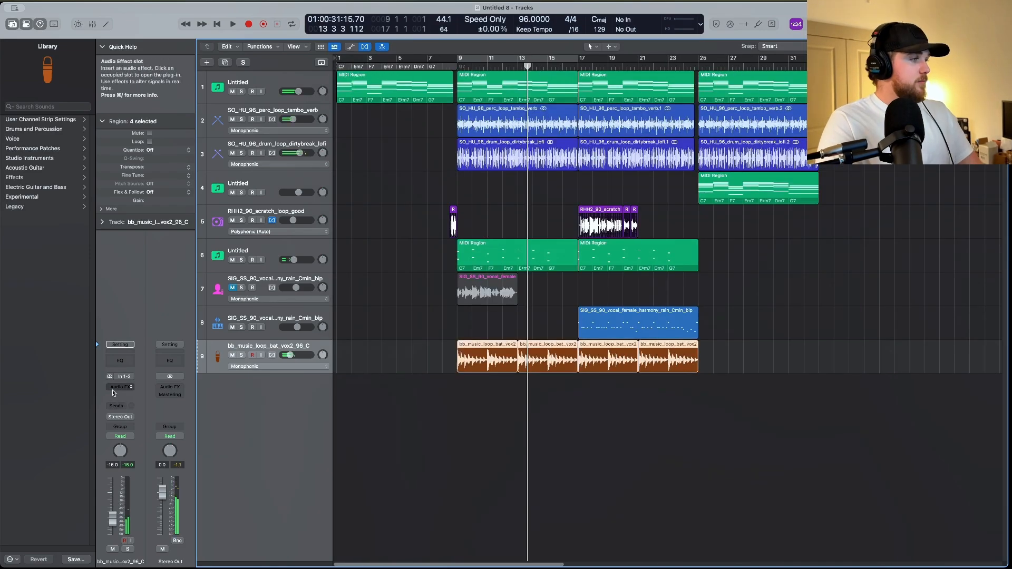
Insert a Compressor on the bb_music_loop_bat_vox2 track and load the Platinum Analog Tape preset
left_click(113, 390)
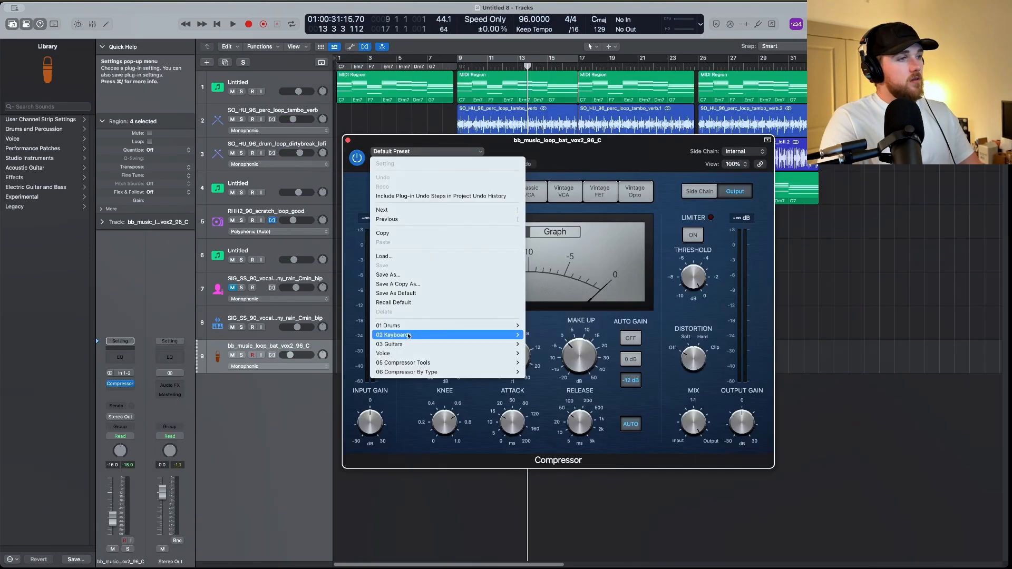
mouse_move(434, 374)
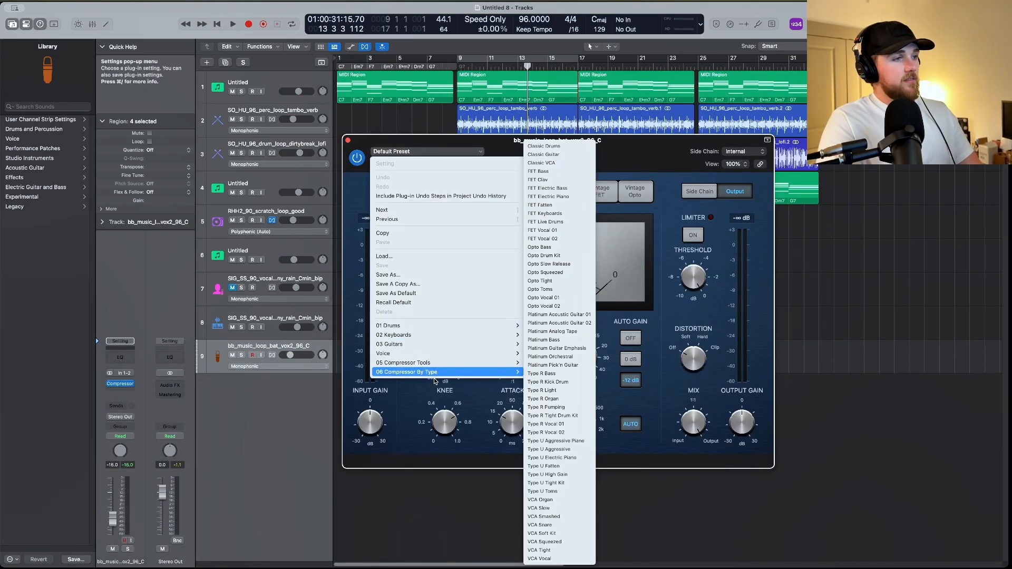
left_click(559, 357)
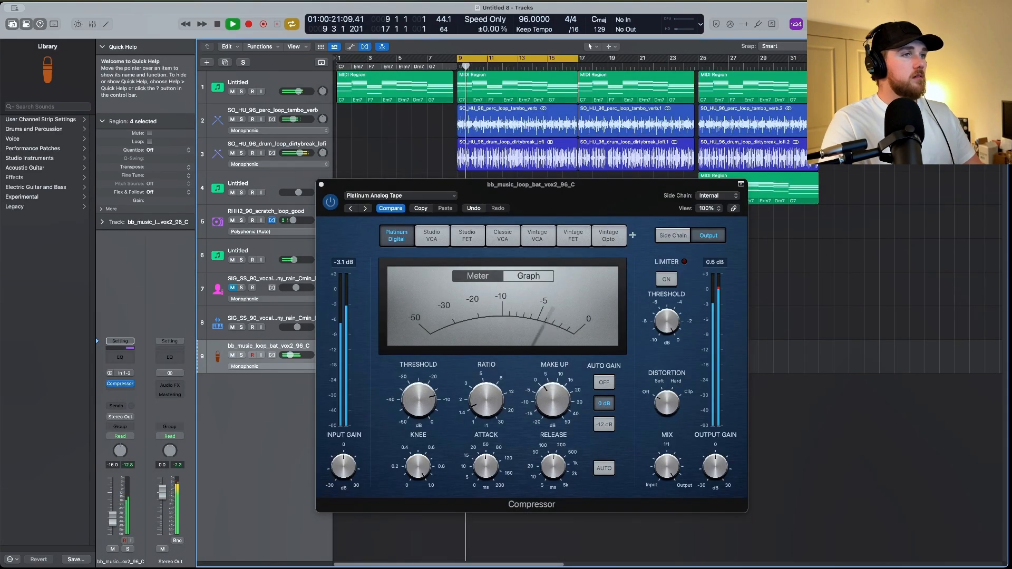
Set the vox loop compressor's threshold to -11 dB and turn its Auto Gain off
left_click(485, 409)
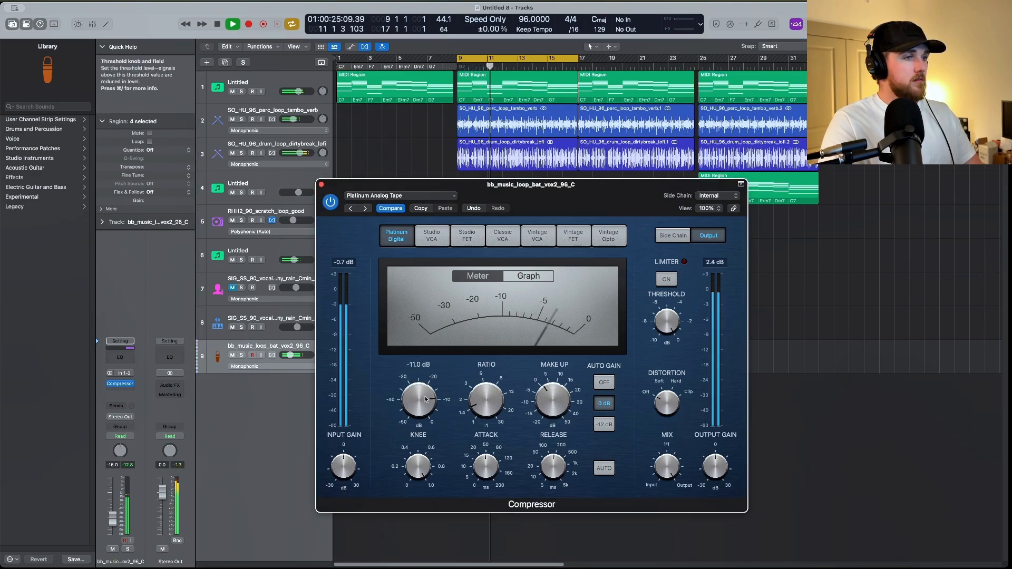
left_click(321, 185)
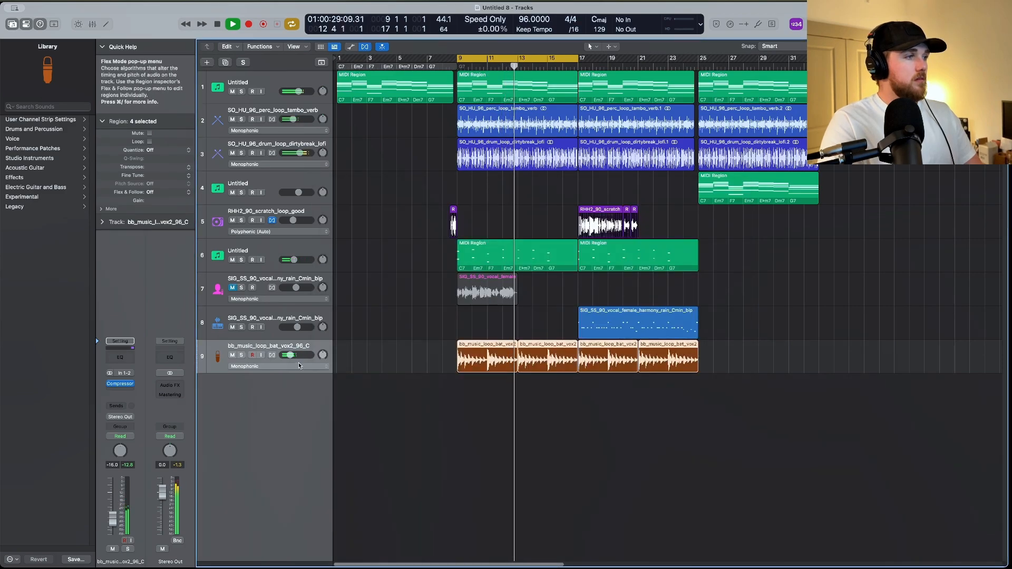
left_click(120, 383)
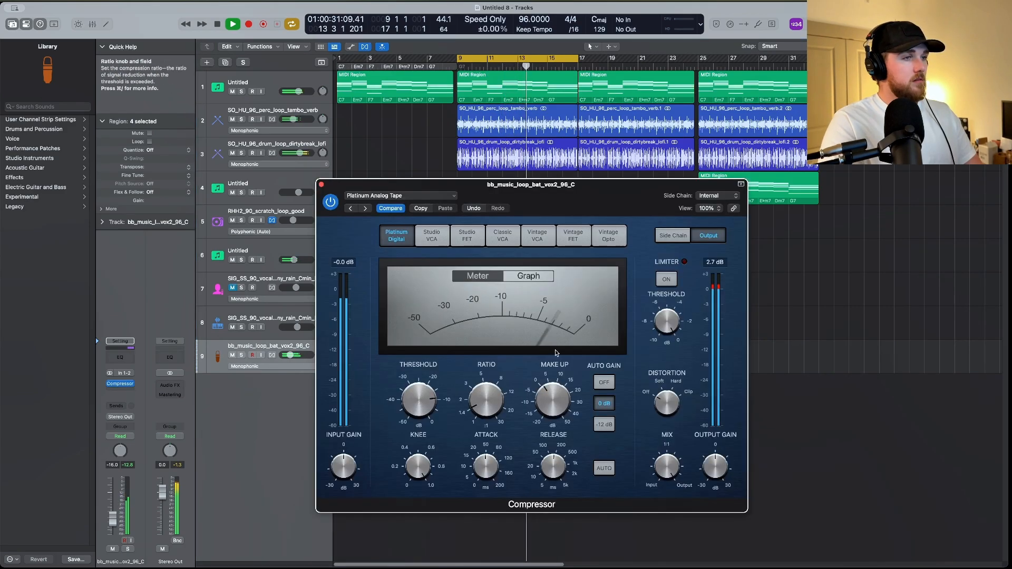
left_click(605, 385)
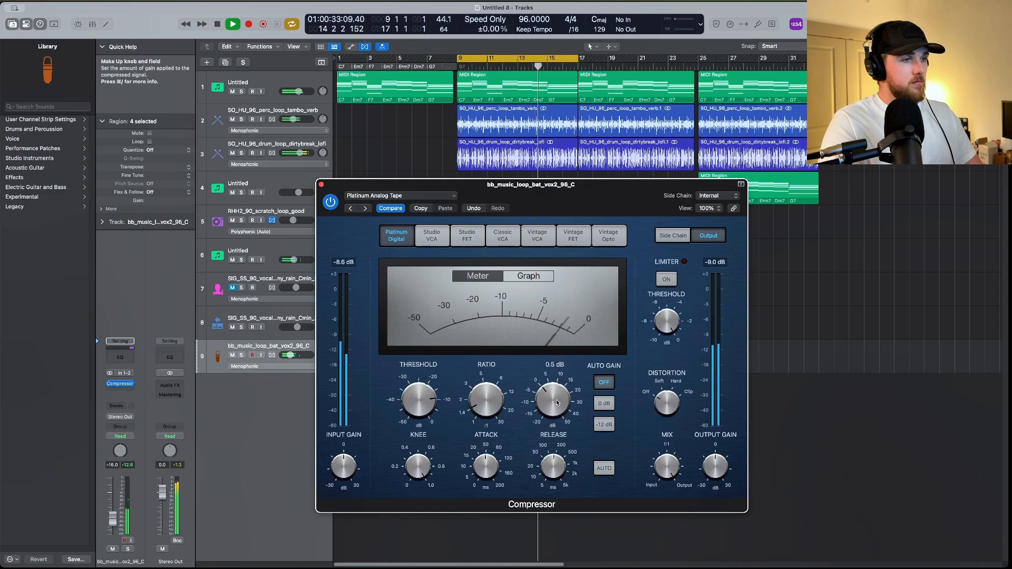
left_click(504, 274)
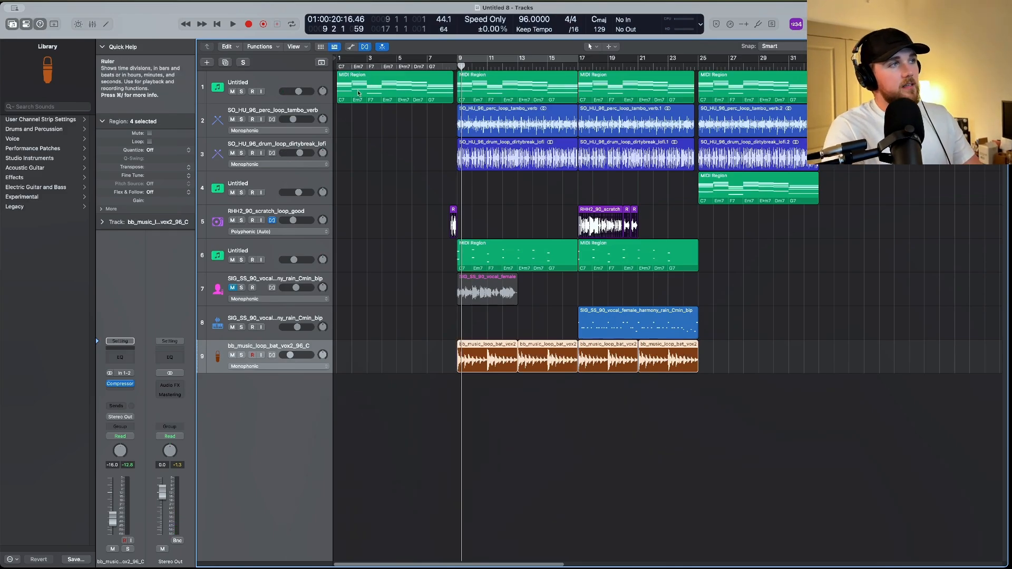
Create a new software instrument track and load Analog Lab V as its instrument
key("alt+super+n")
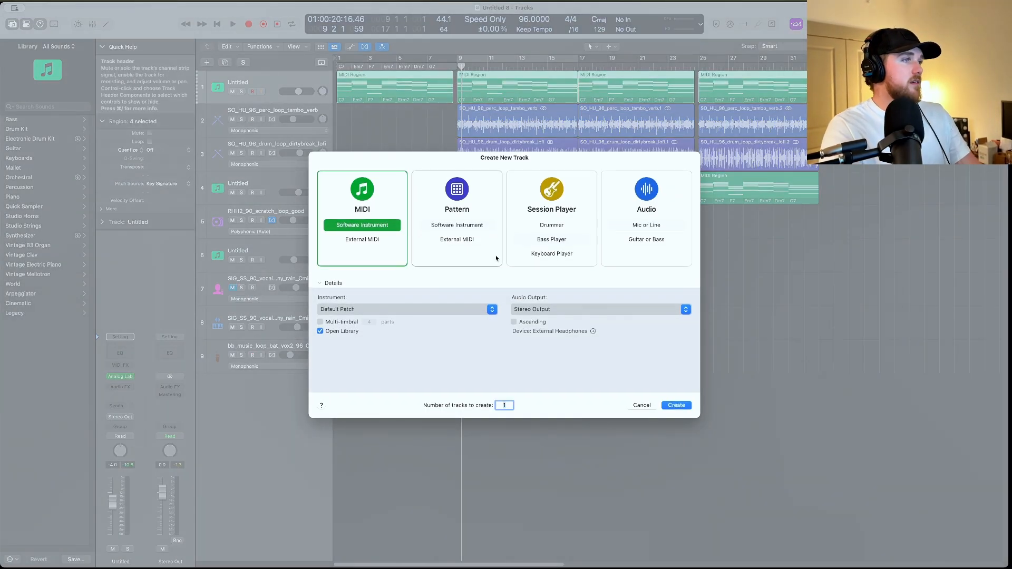
key("Return")
left_click_drag(494, 96, 618, 85)
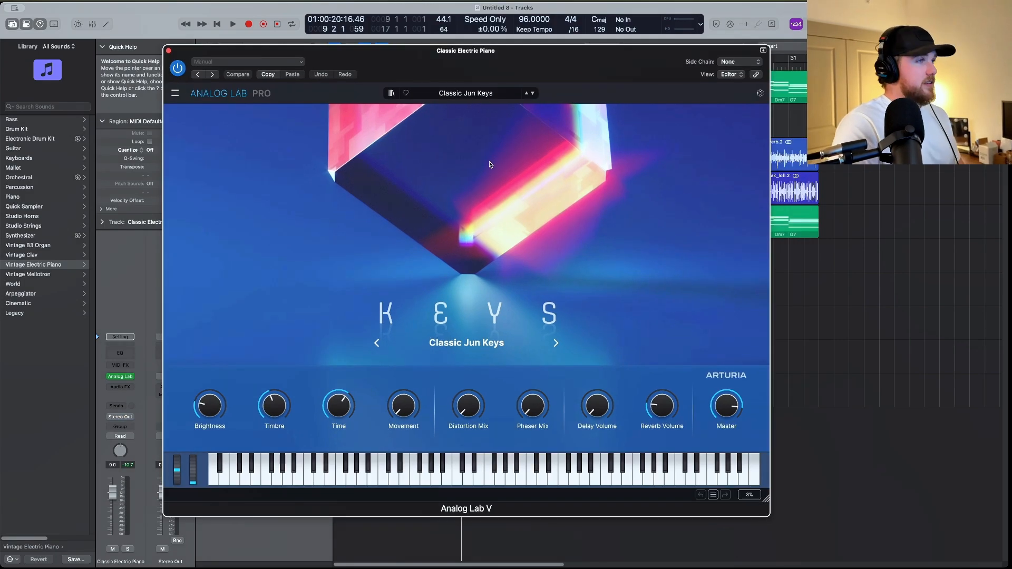
Load the AB-6 BagPipes preset from the liked Analog Lab presets on the new track and close the plug-in window
left_click(391, 93)
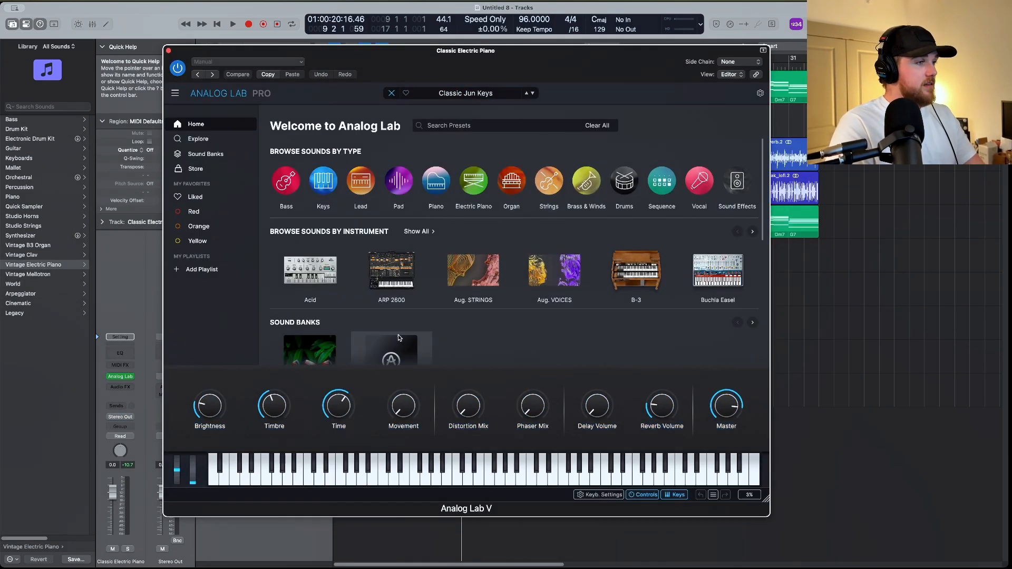
left_click(195, 197)
left_click(353, 225)
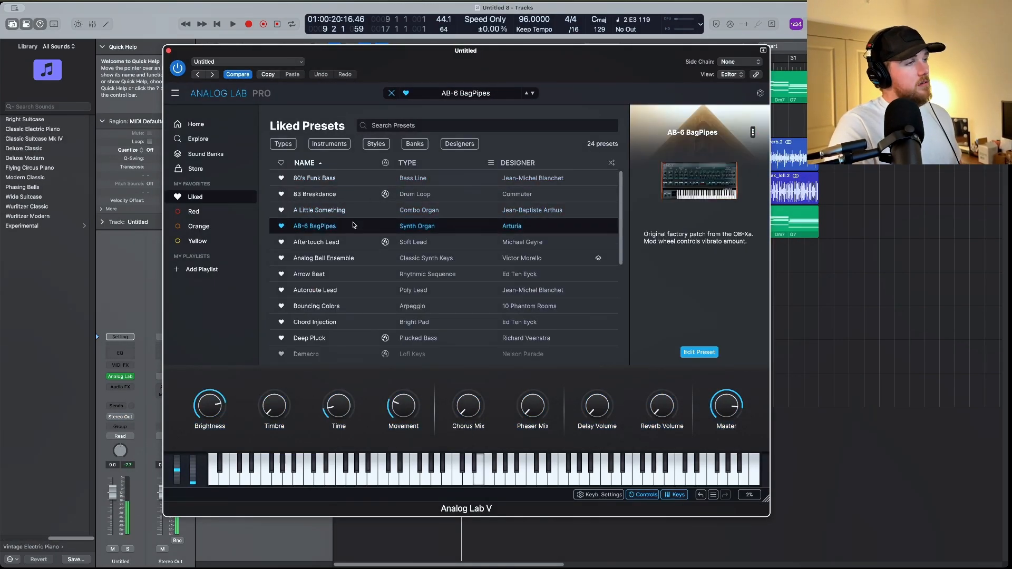
left_click(347, 243)
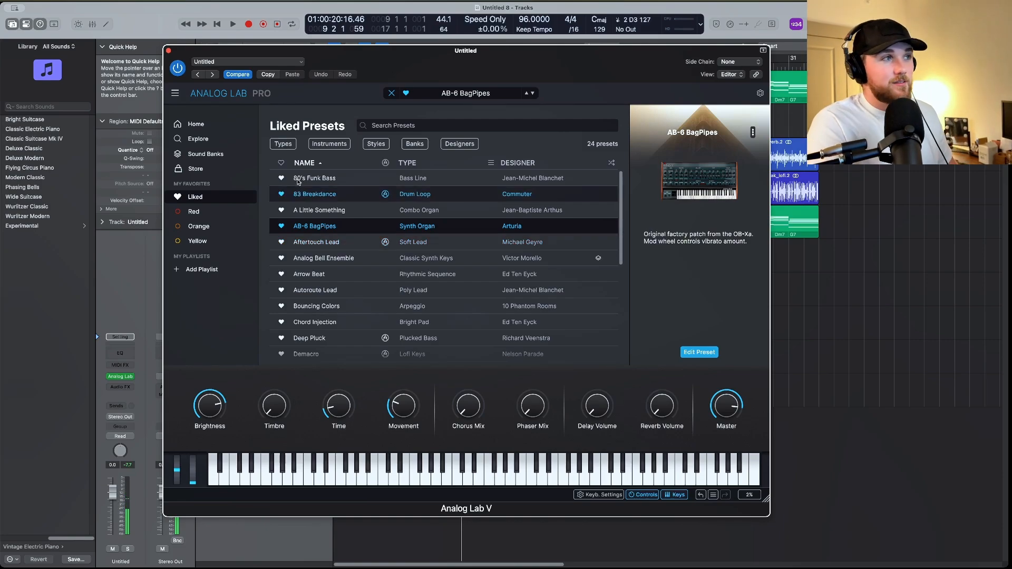
left_click(168, 50)
Copy the first chord region to the new track and rework it in the Piano Roll into single melody notes and shortened chords over bars 1 to 9
left_click_drag(350, 98, 350, 132)
double_click(361, 112)
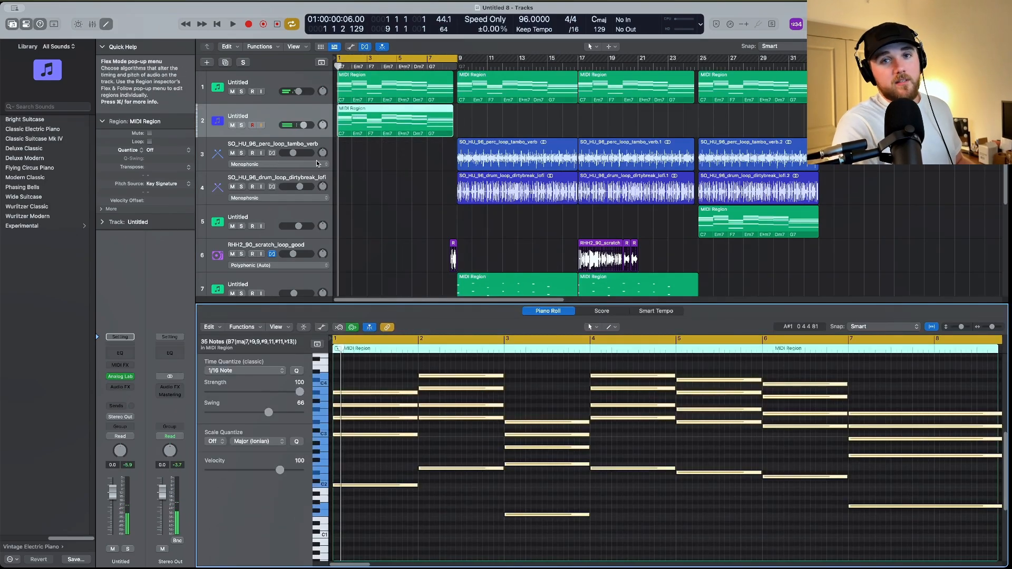
left_click_drag(451, 519, 495, 264)
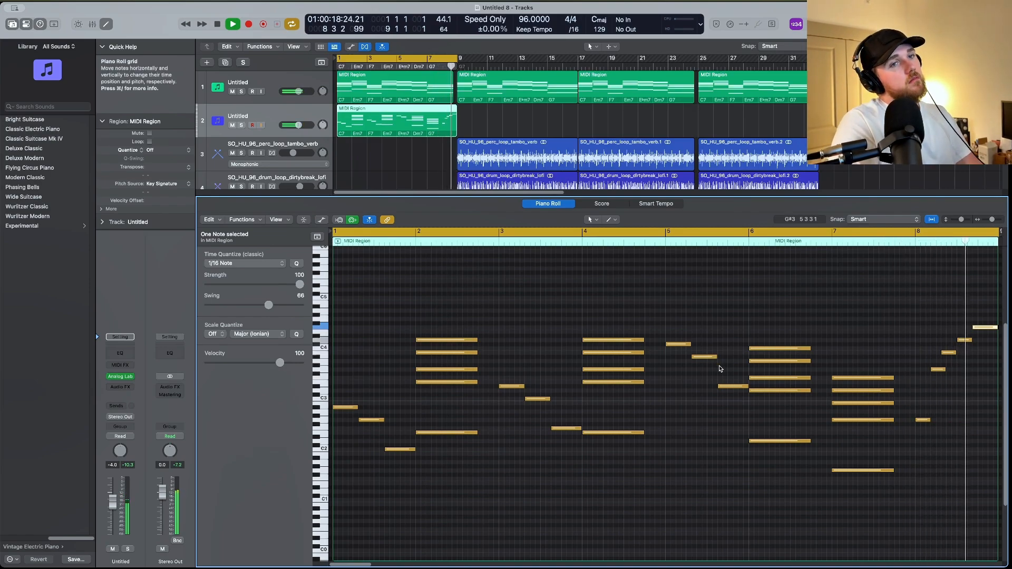
key("space")
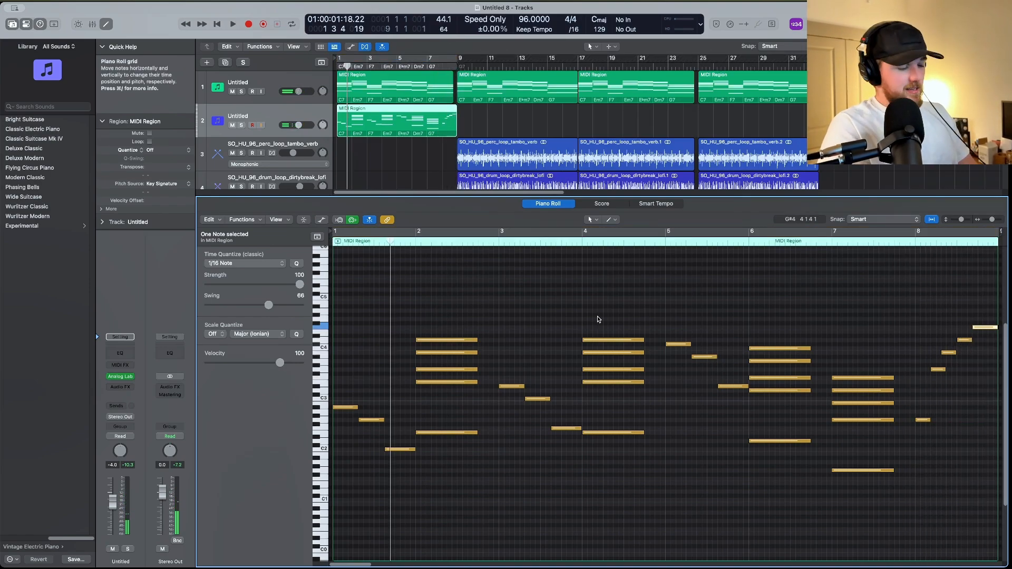
Play the arrangement from the beginning to hear the intro lead into the drum section
key("x")
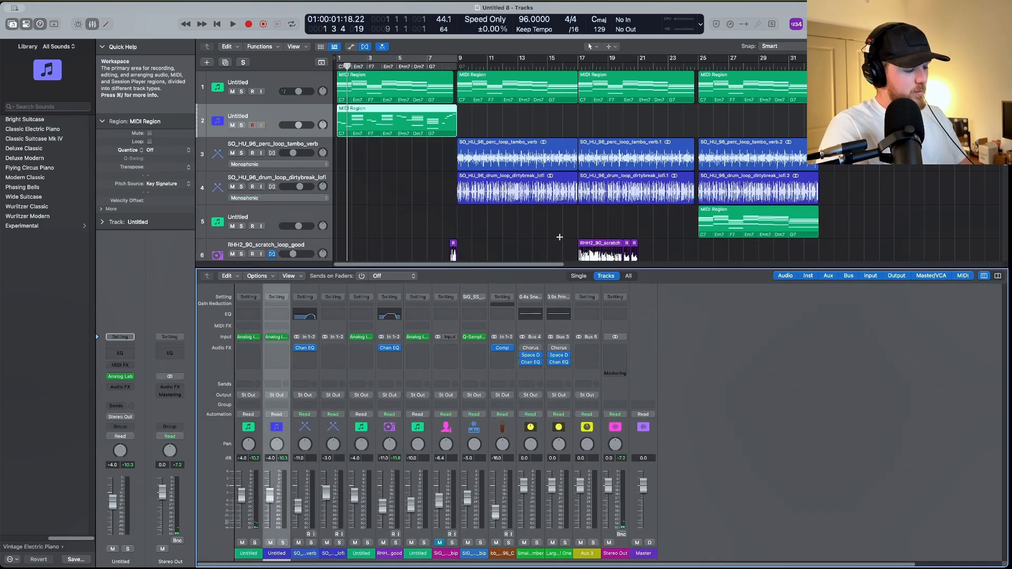
key("x")
key("Return")
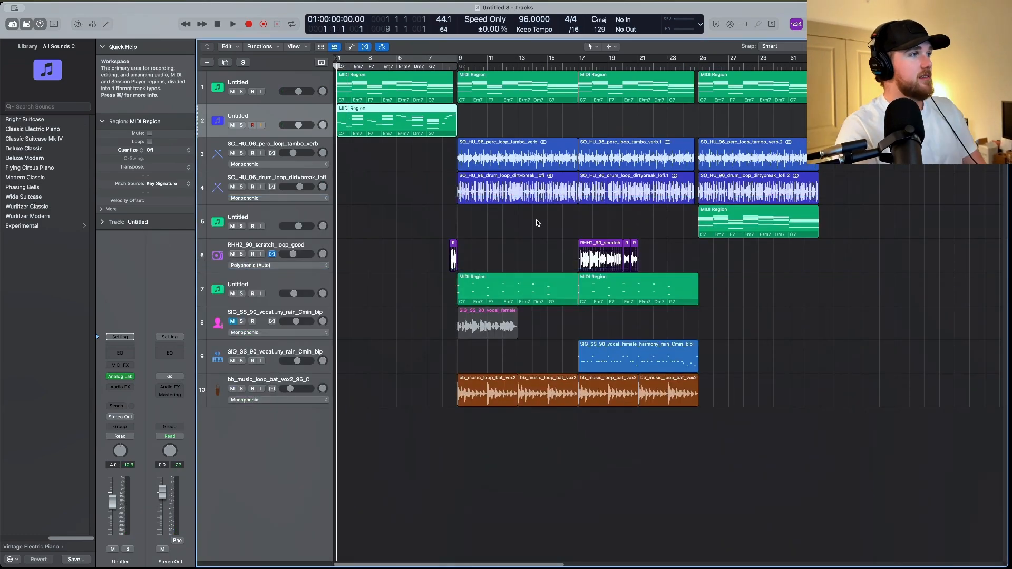
key("space")
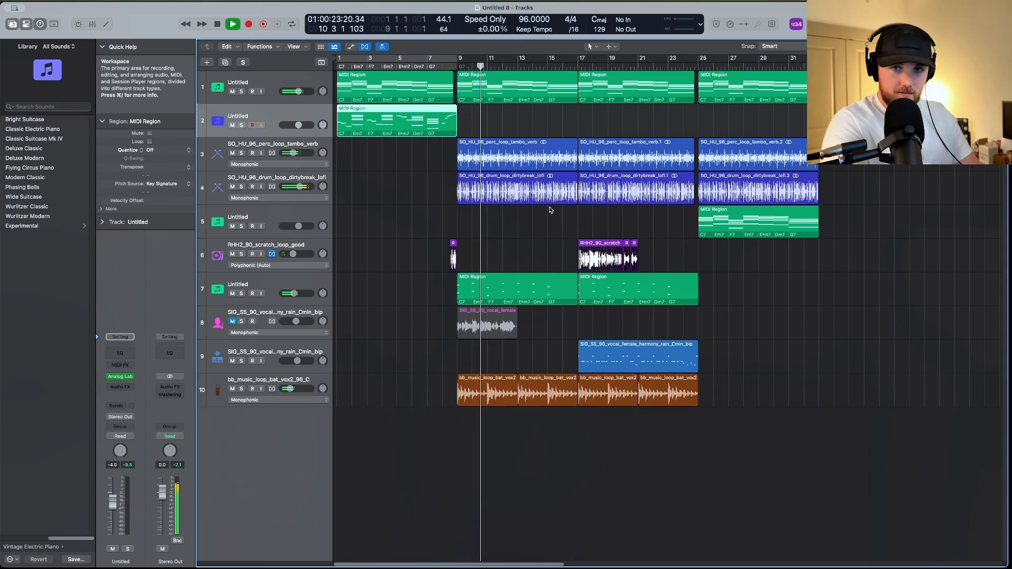
key("space")
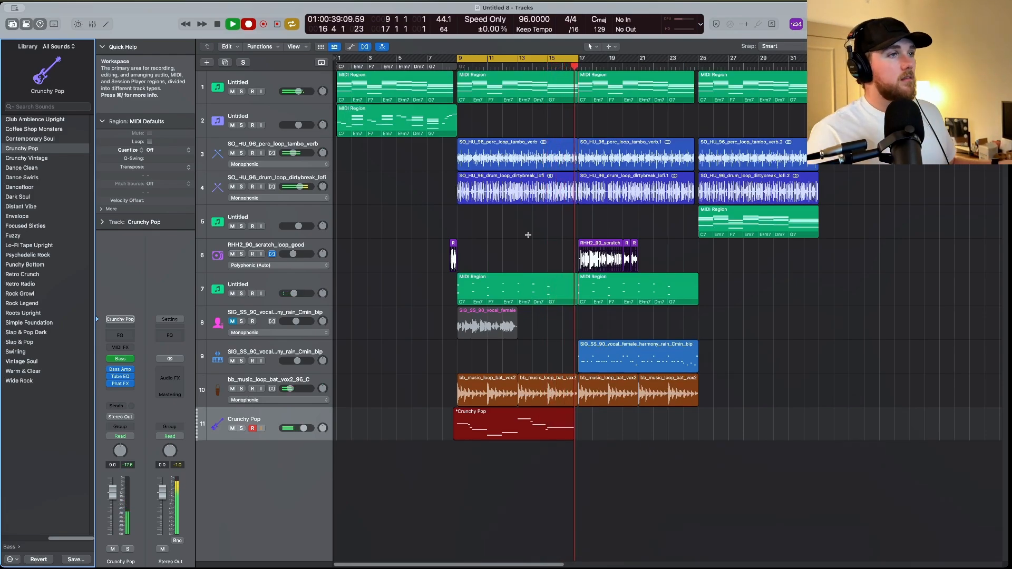
Finish recording the Crunchy Pop bass part over bars 9 to 17 and insert a stereo Compressor on its track
key("space")
key("x")
left_click(112, 391)
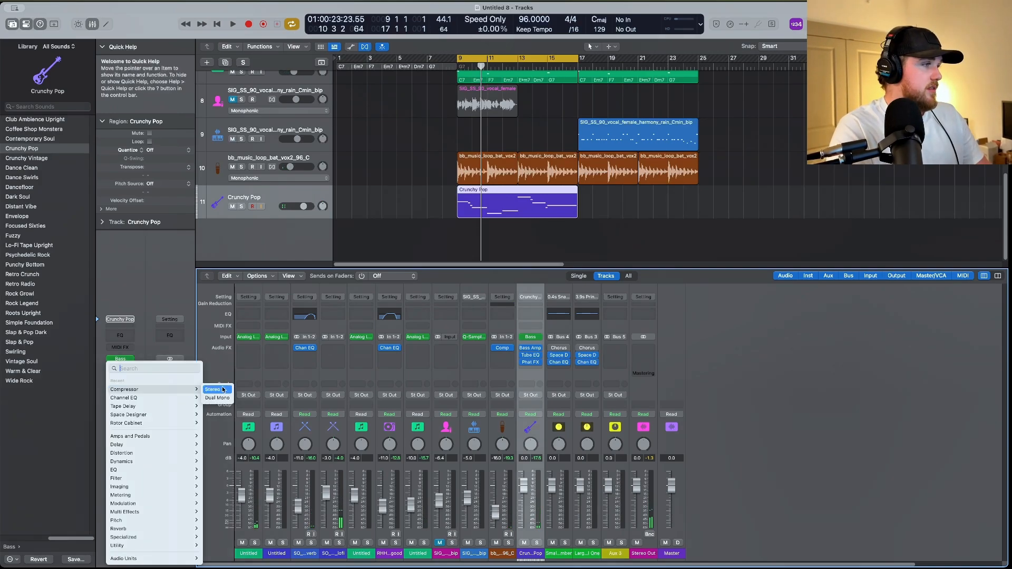
left_click(222, 389)
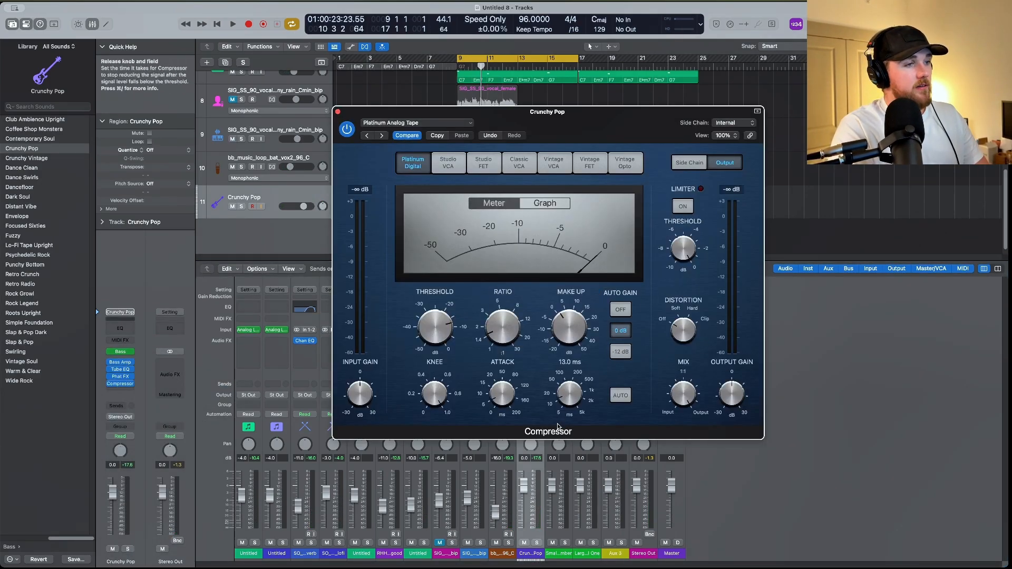
Turn off the bass compressor's Auto Gain, set Make Up to 0 dB and side-chain it to Audio 2
left_click(621, 309)
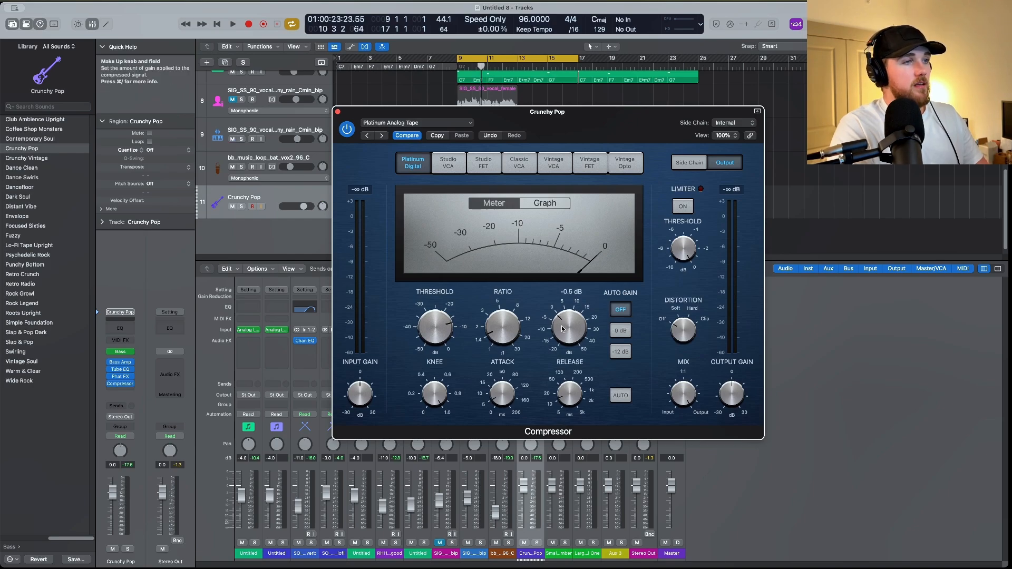
left_click(740, 123)
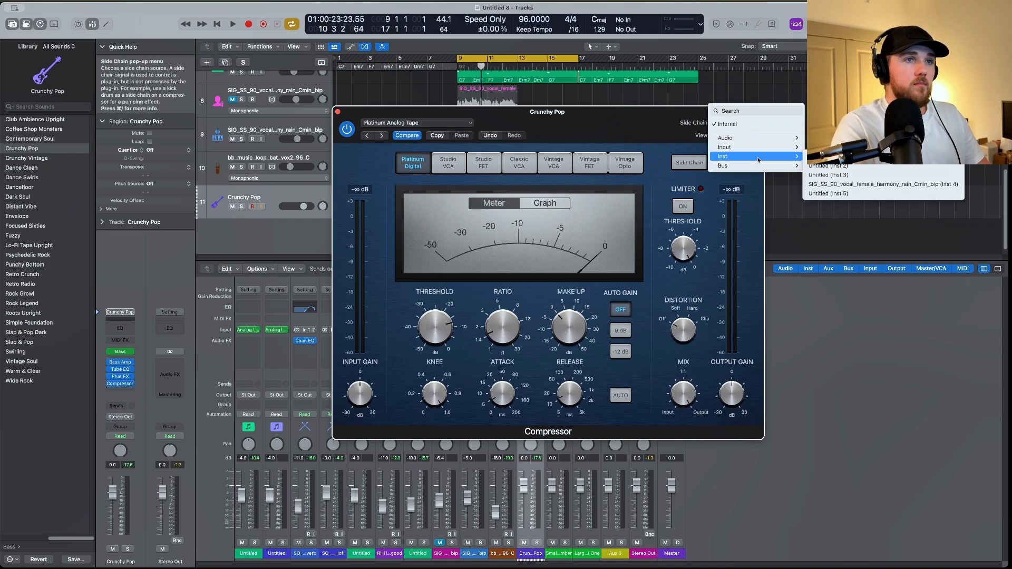
left_click(817, 147)
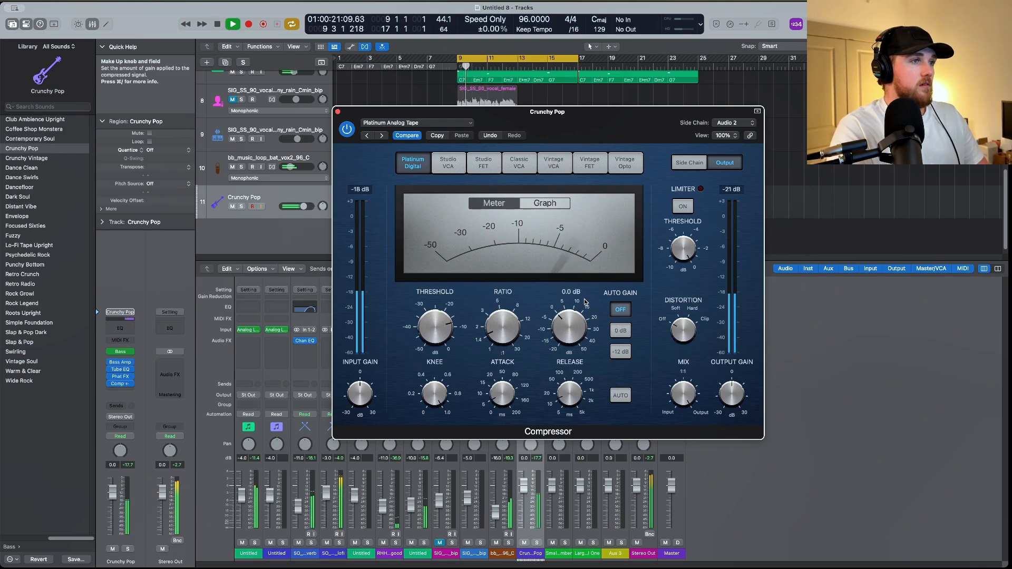
key("space")
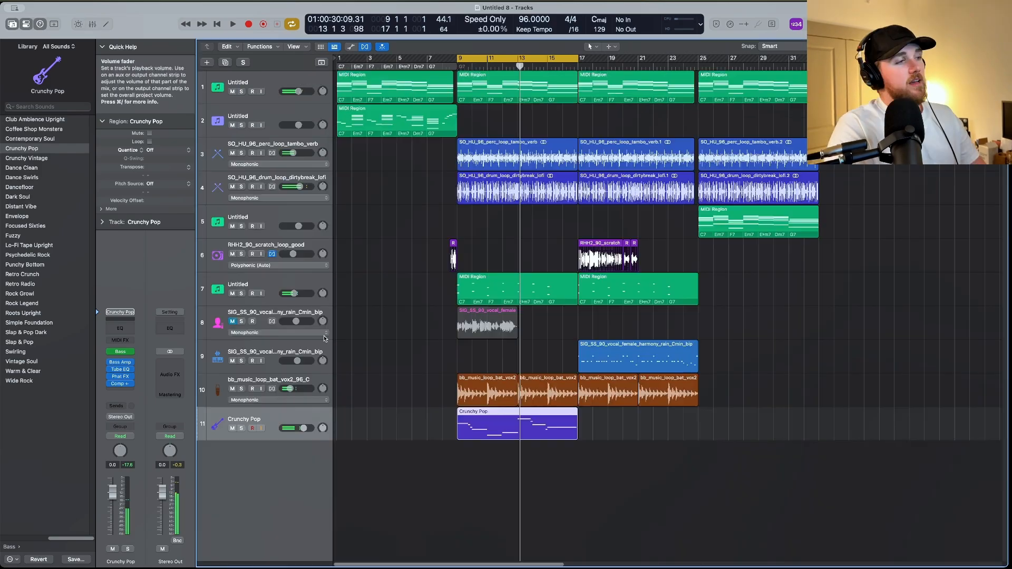
Balance the intro by setting the second track's volume to -10 dB, and turn off the cycle over bars 1 to 9
key("shift+l")
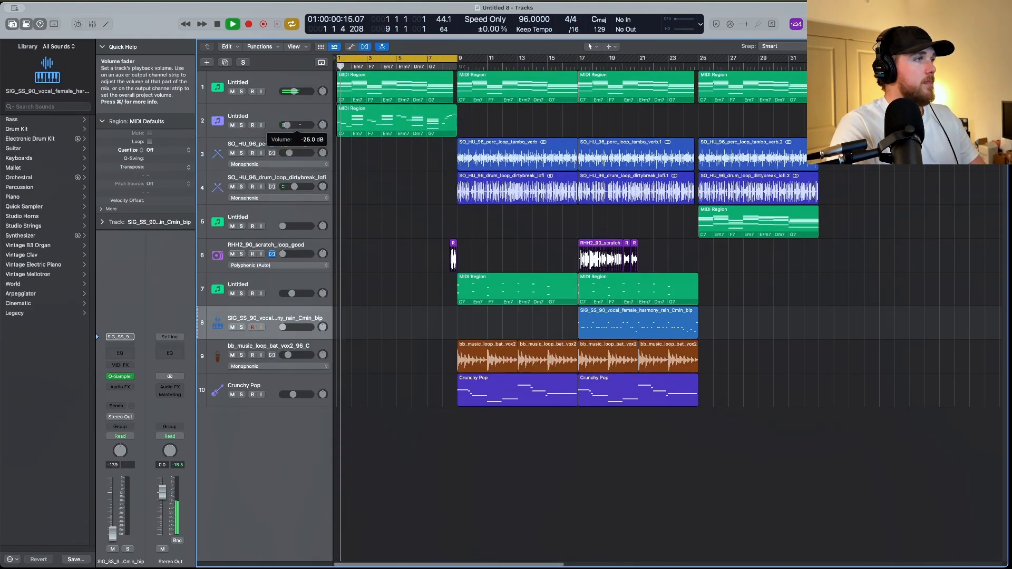
left_click_drag(286, 125, 294, 124)
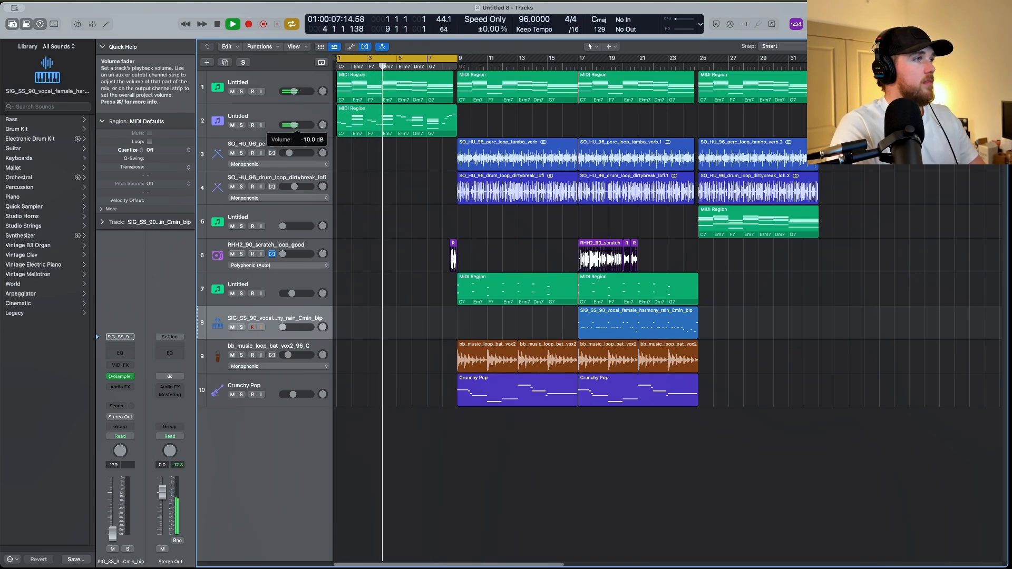
left_click(294, 91)
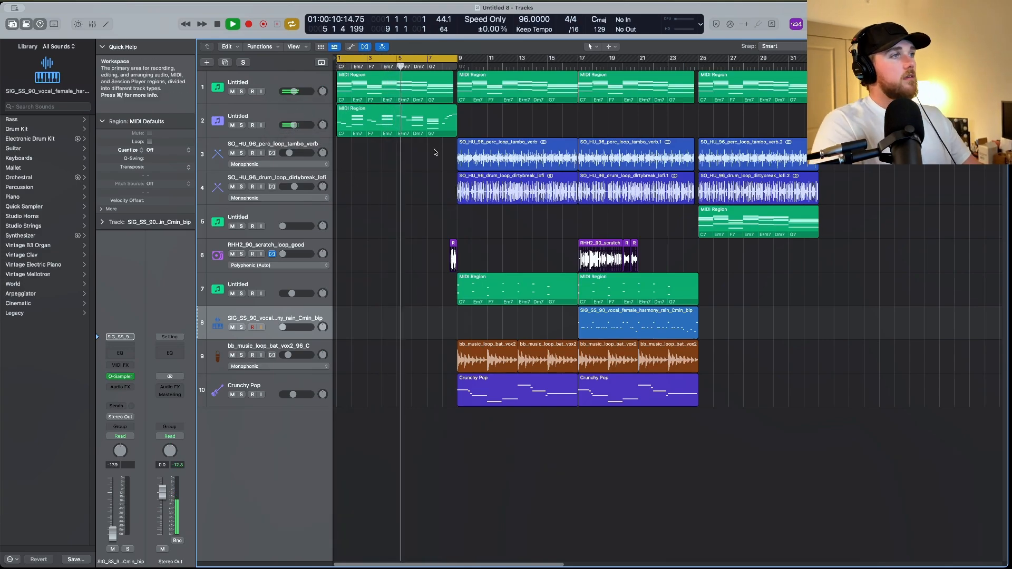
left_click(439, 57)
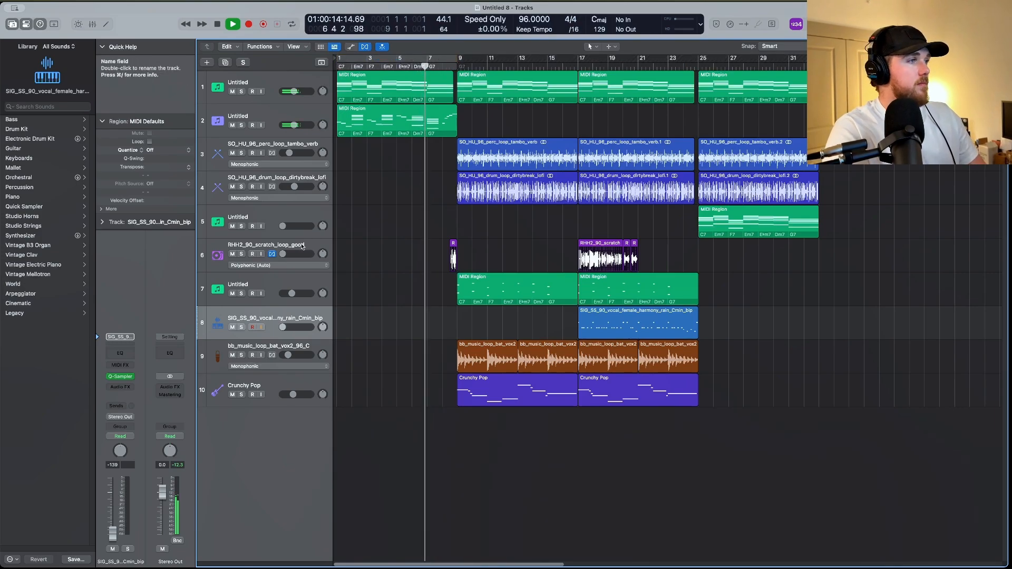
Raise the scratch loop's volume to sit in the mix and set the chopped vocal track's volume to -17 dB
left_click_drag(282, 254, 291, 253)
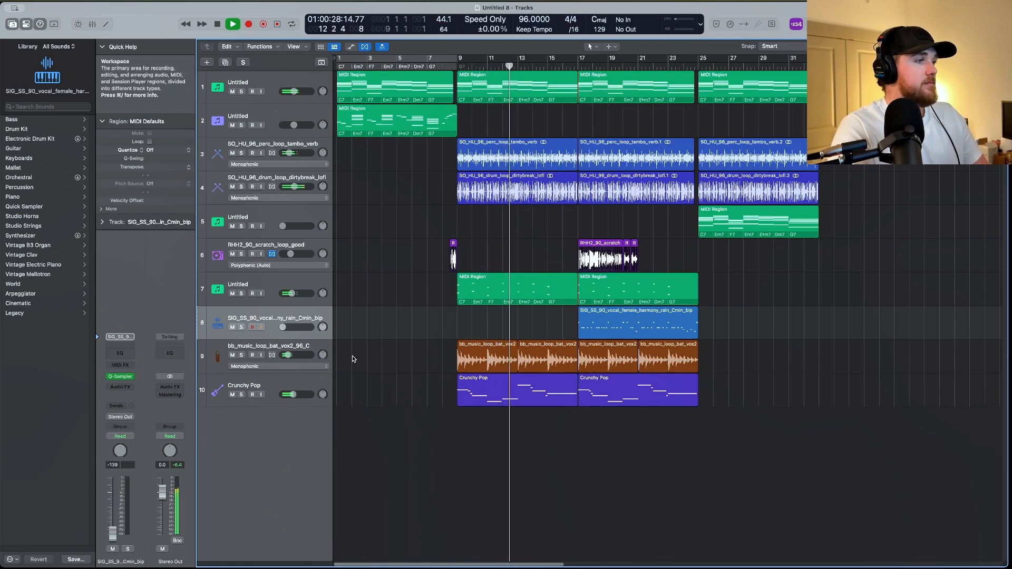
mouse_move(291, 395)
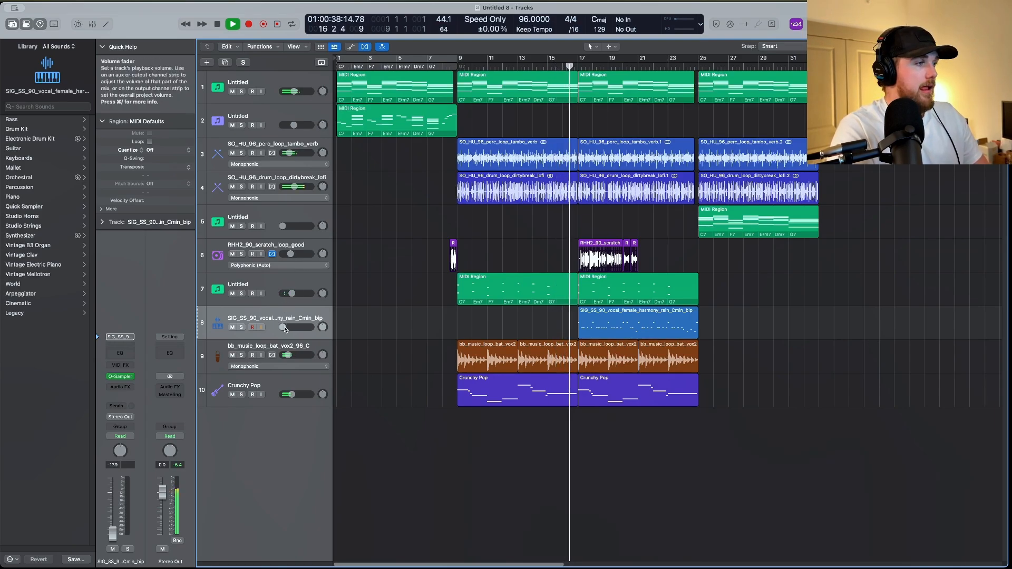
left_click_drag(282, 327, 288, 327)
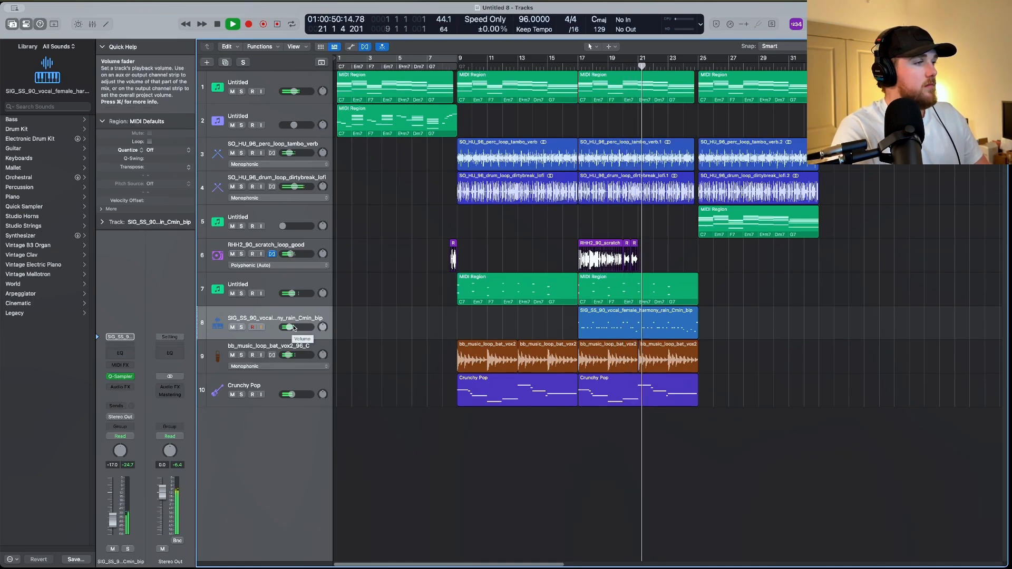
Set the volume of track 5, which plays from bar 25, to about -10 dB
scroll(647, 253, "right", 5)
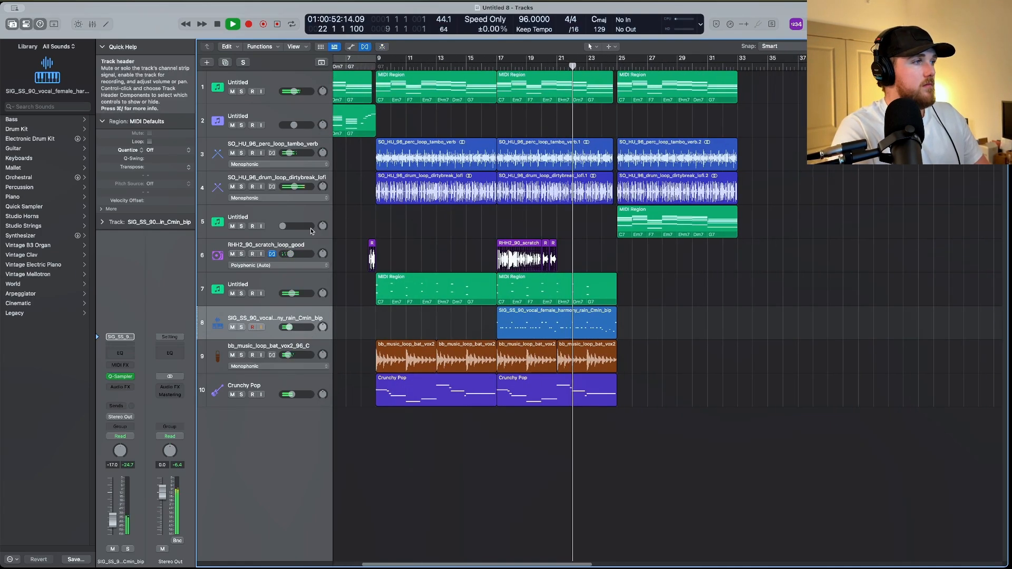
left_click_drag(282, 226, 292, 226)
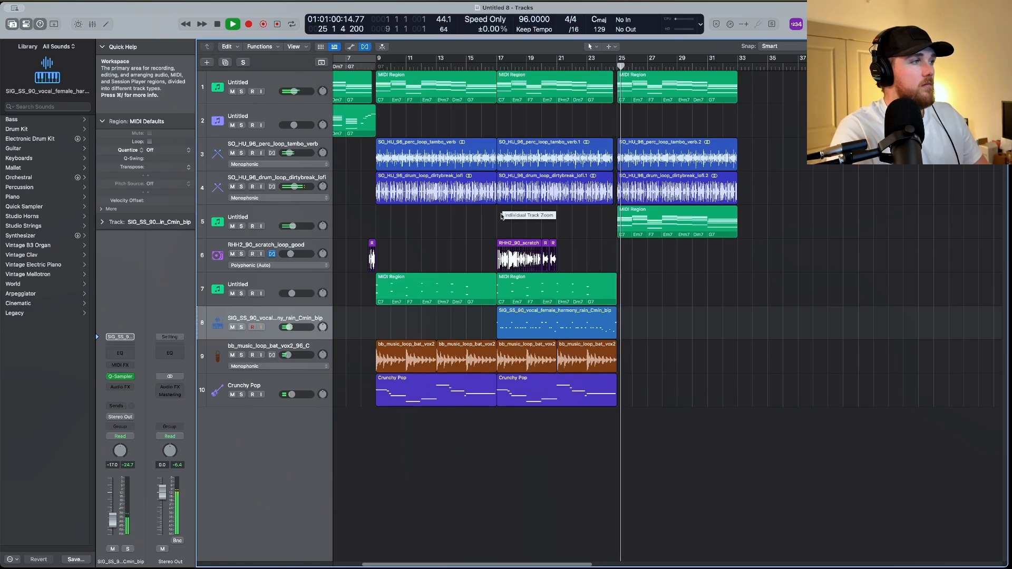
mouse_move(295, 226)
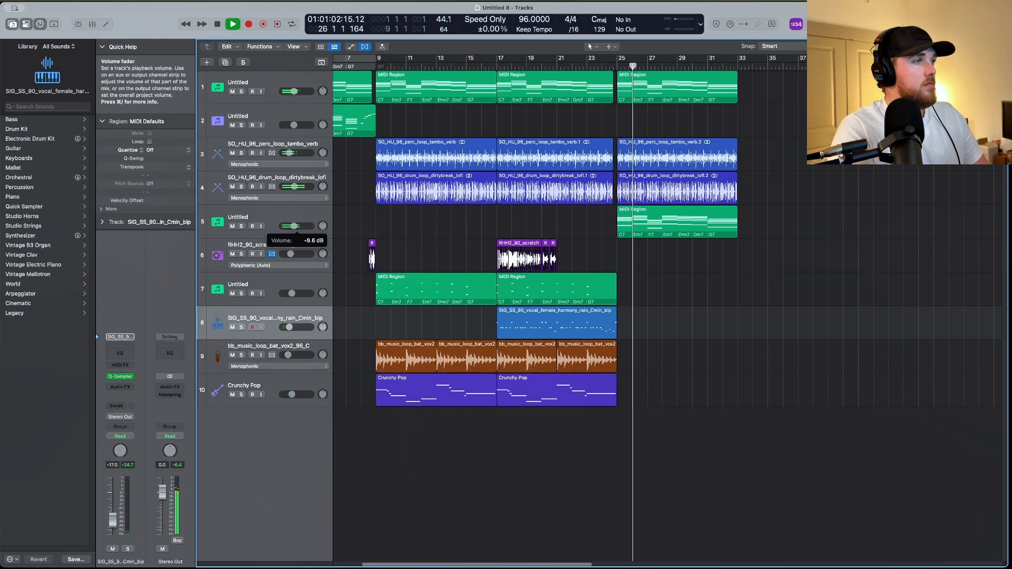
left_click_drag(295, 226, 294, 226)
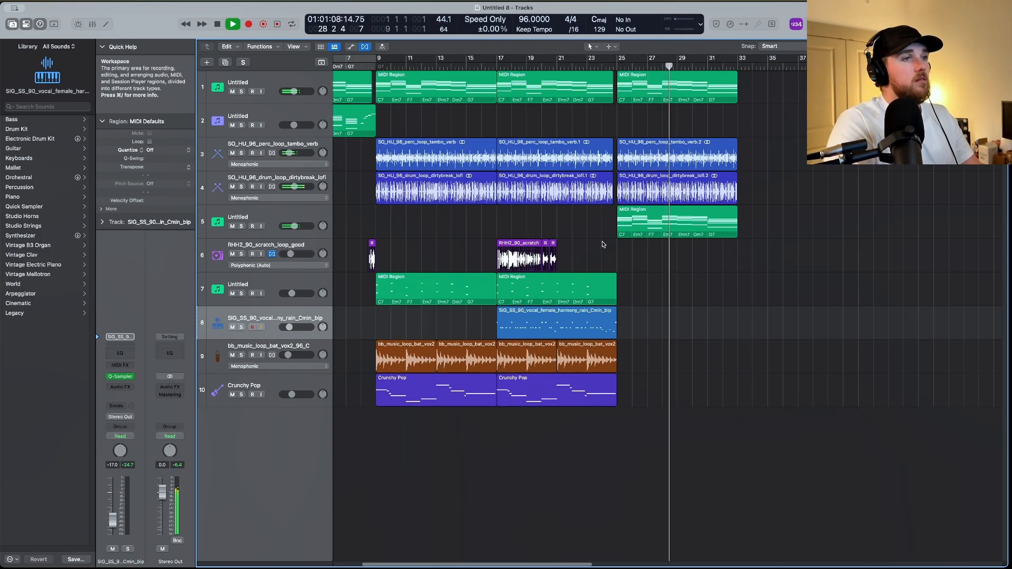
scroll(603, 244, "left", 5)
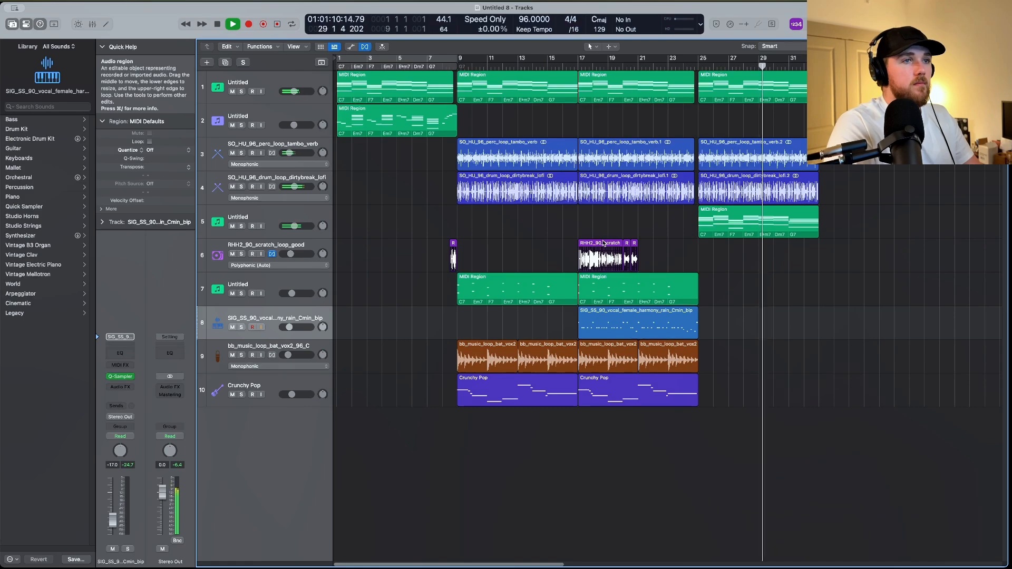
scroll(620, 240, "right", 1)
scroll(620, 240, "right", 1)
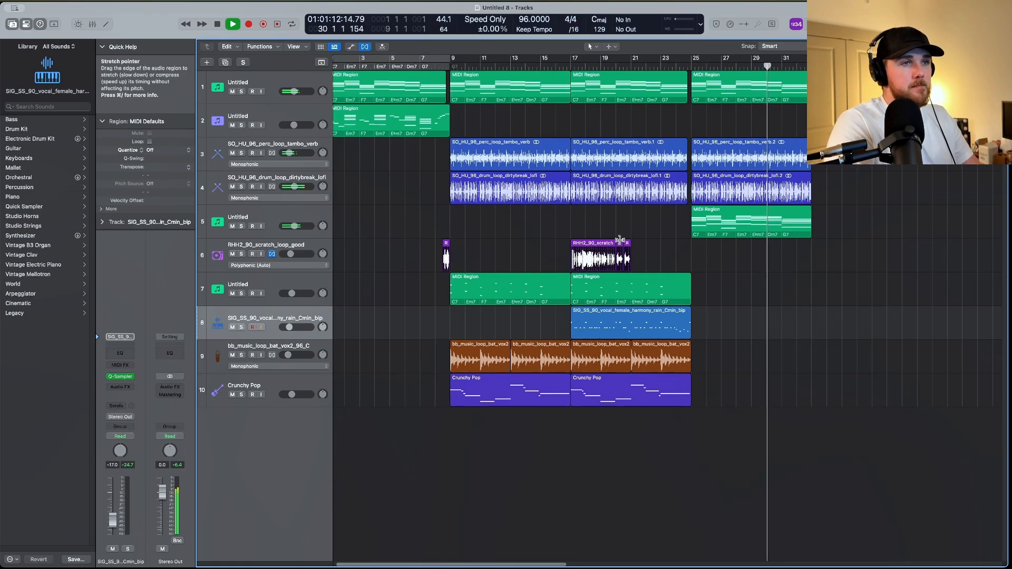
scroll(623, 238, "left", 1)
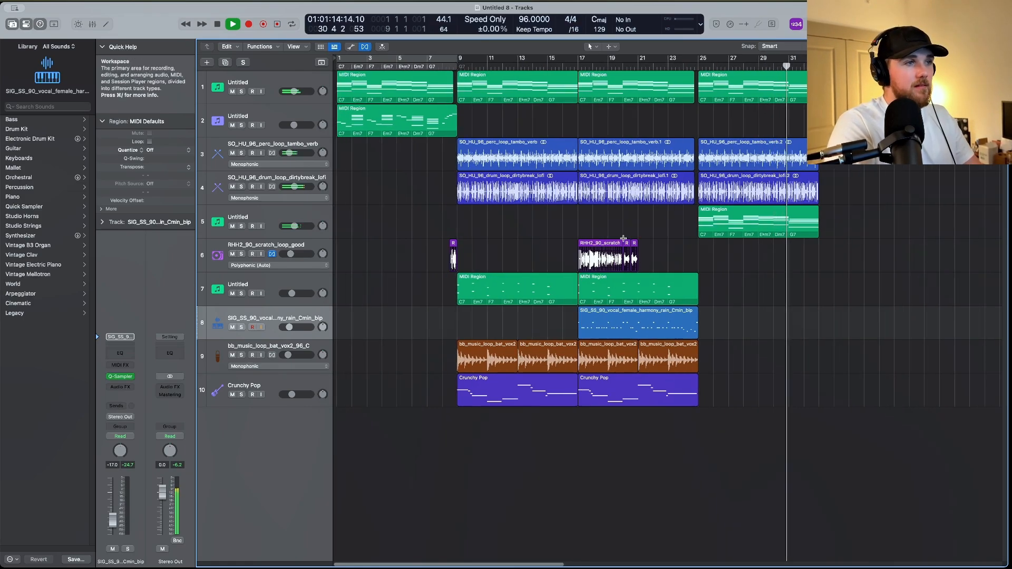